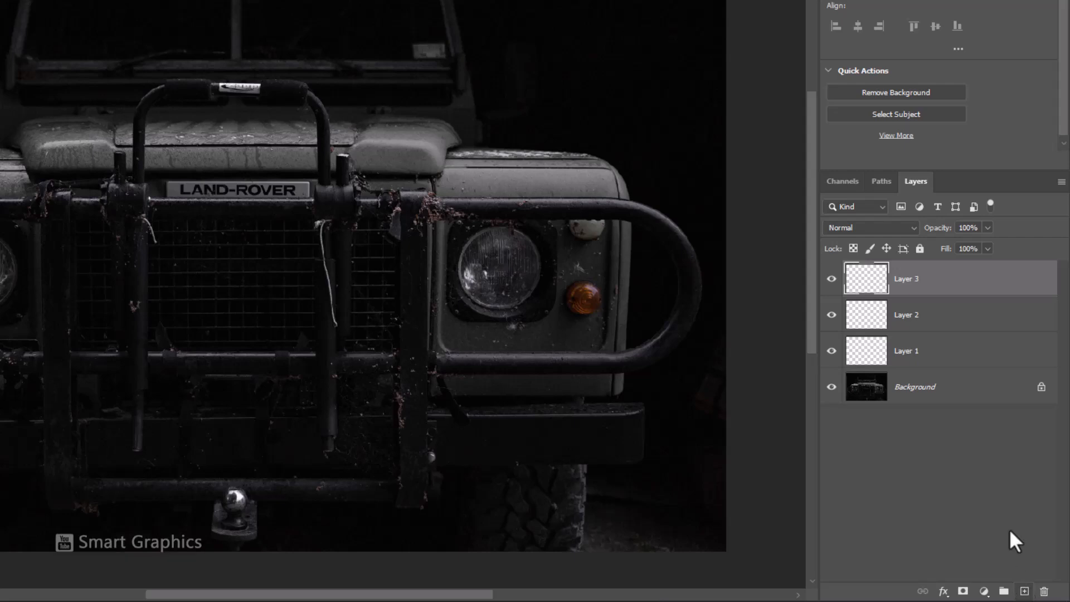
Step: Rename the three empty layers, from lowest to highest, as light, light 2 and Reflection
double_click(906, 351)
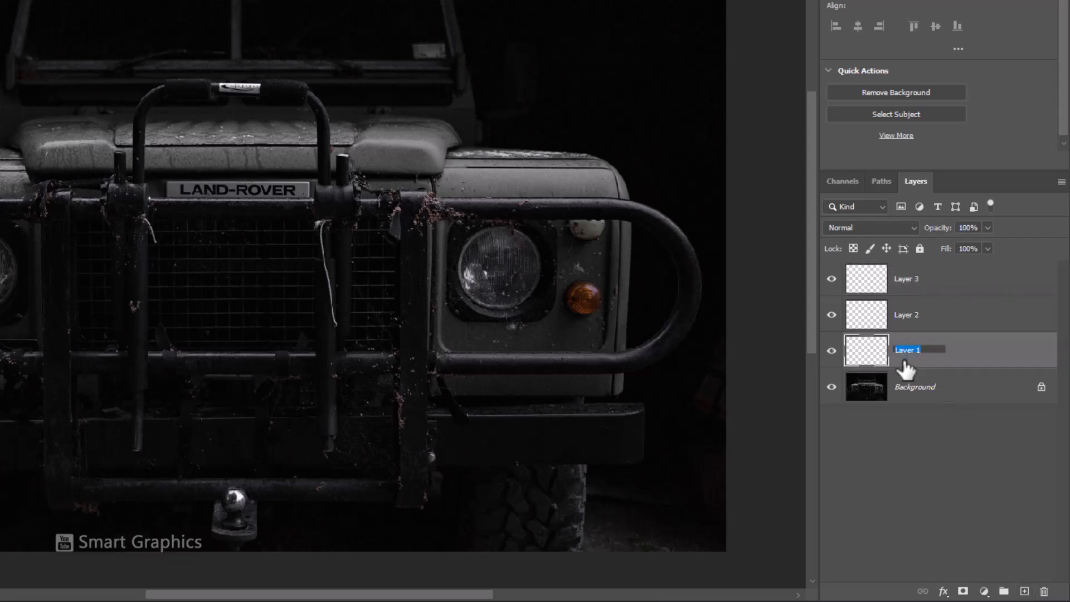
double_click(907, 316)
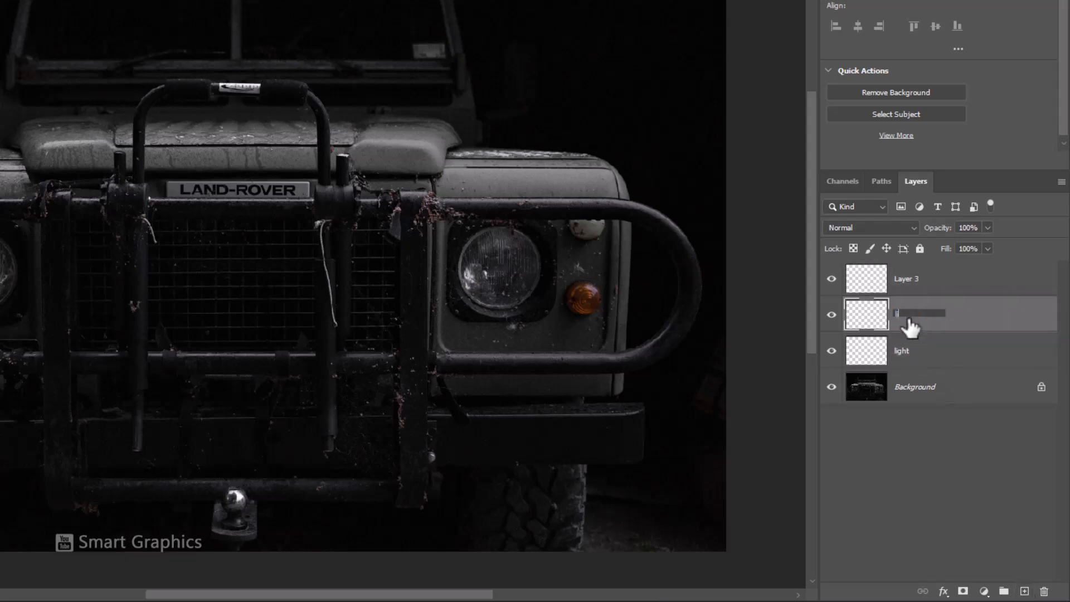
text(light 2)
double_click(919, 279)
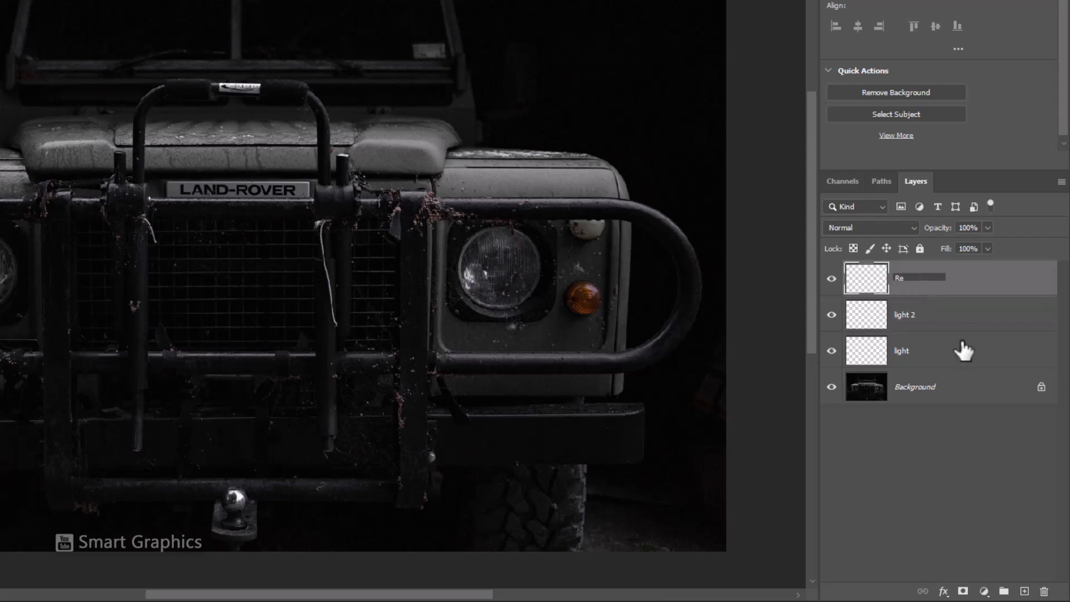
text(Reflection)
key(Return)
Step: Hide the Reflection and light 2 layers and make the light layer active
click(832, 278)
click(833, 315)
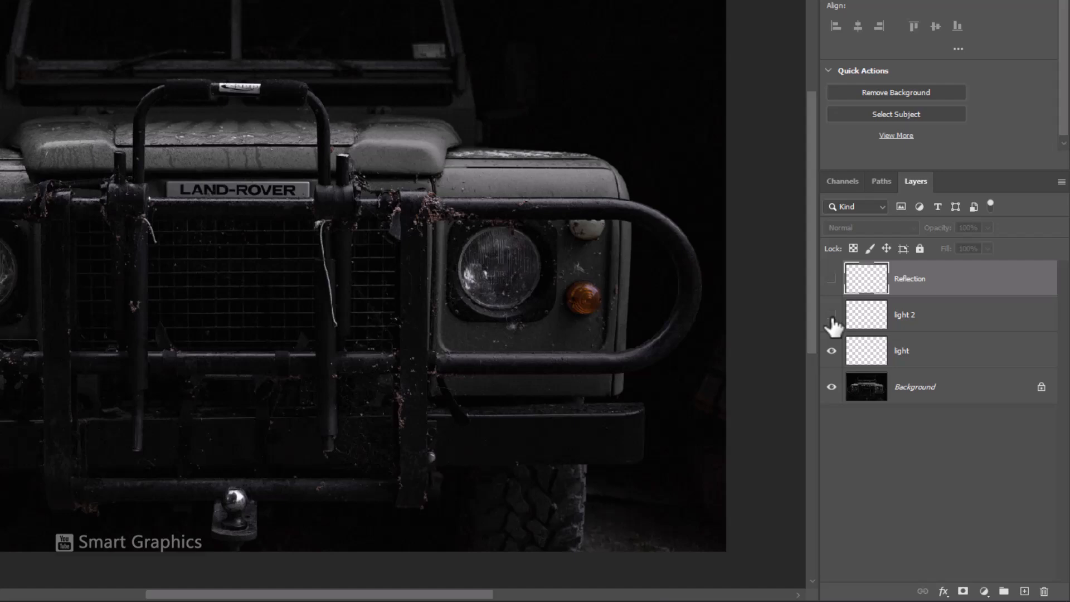
click(926, 359)
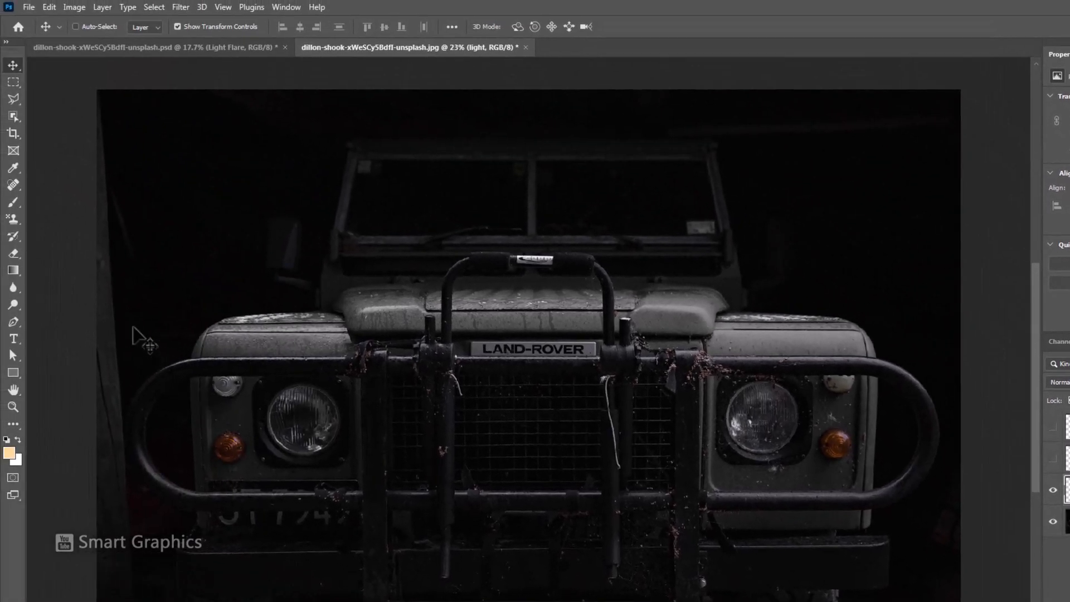
Step: Set up the Brush tool with the Soft Round tip, 0% hardness, 100% opacity and 100% flow
click(13, 202)
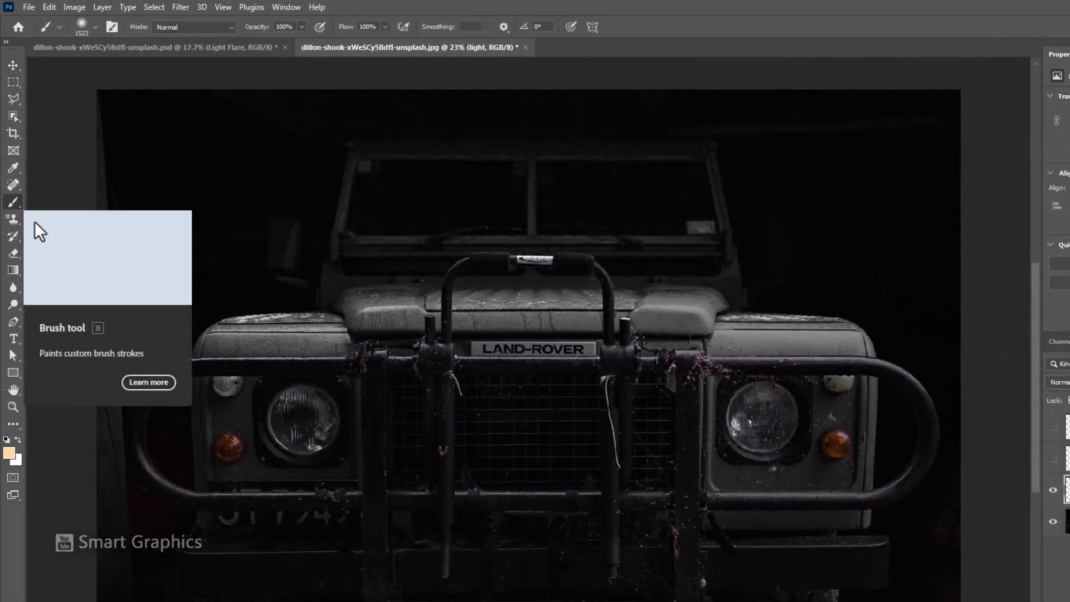
right_click(478, 346)
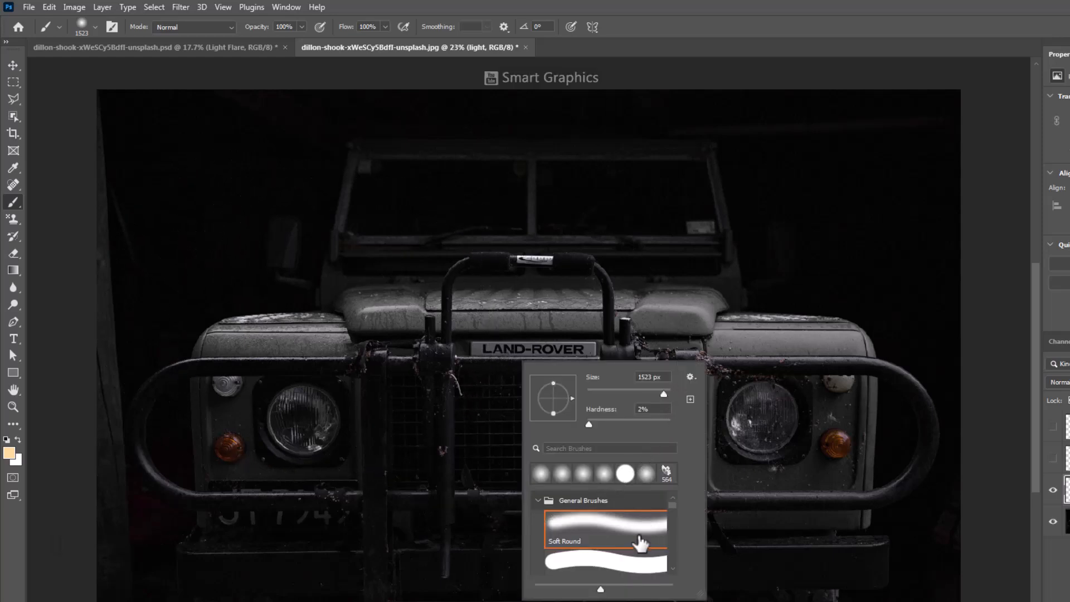
scroll(622, 543, down, 1)
click(597, 514)
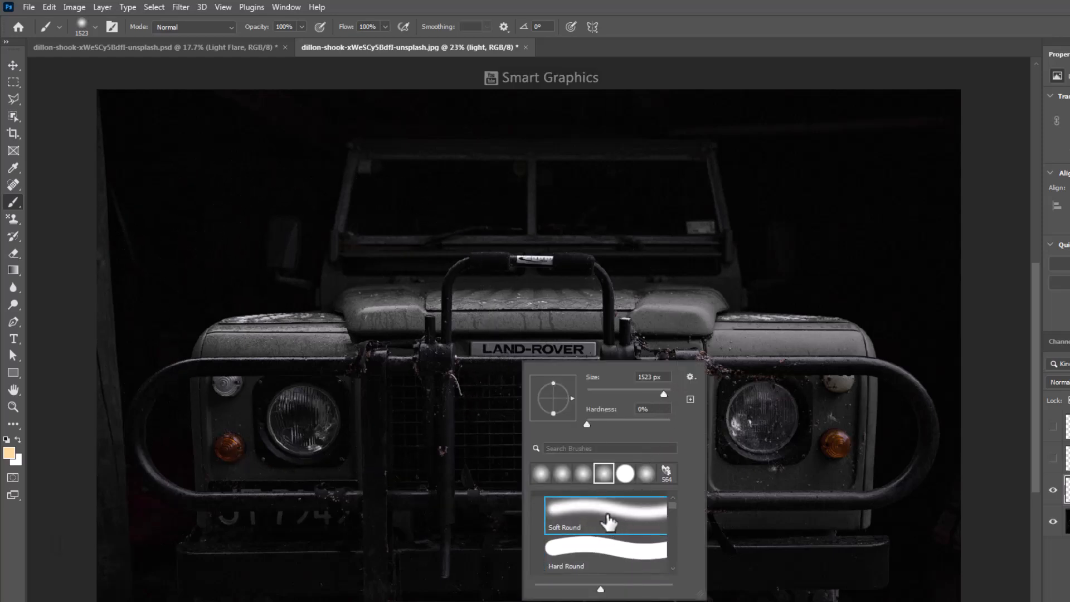
click(580, 423)
click(283, 28)
click(365, 28)
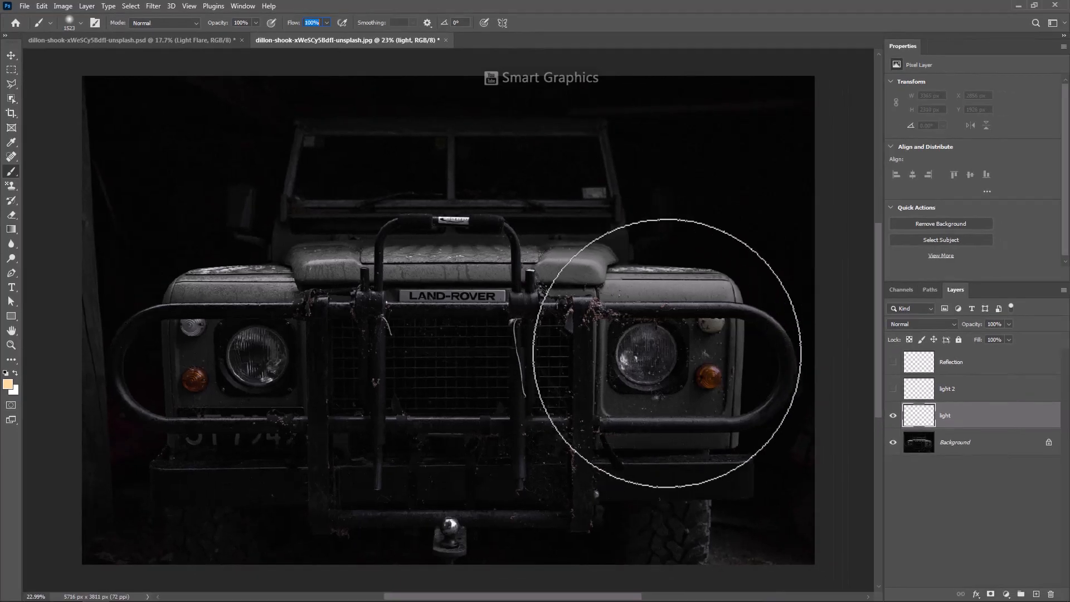
Step: Paint one soft glow about 935 px wide over the headlight on the photo's right side and set the light layer to Linear Dodge (Add)
drag(667, 353, 609, 357)
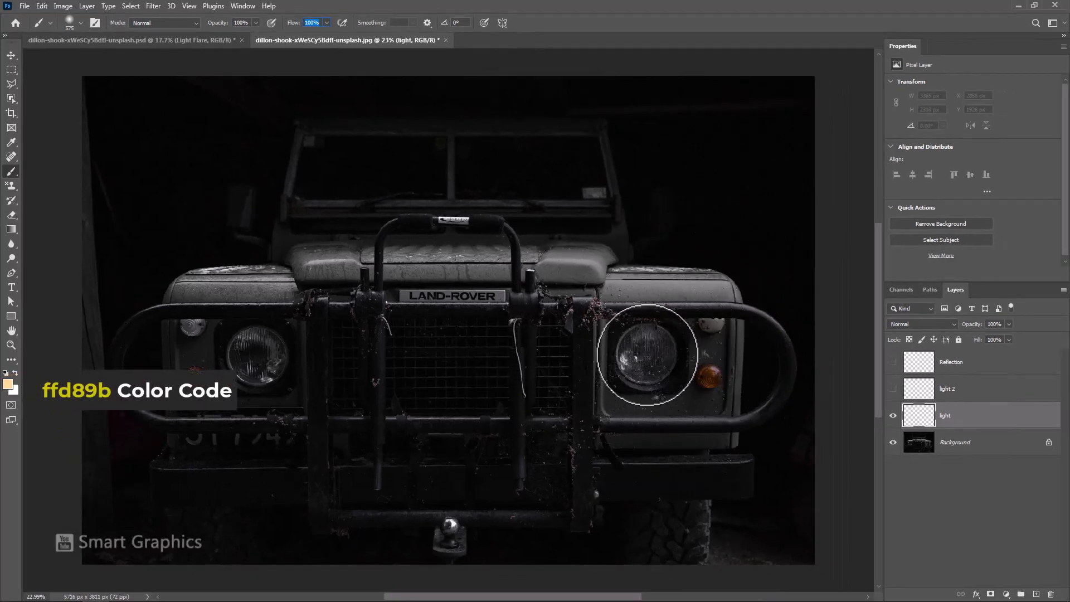
click(646, 355)
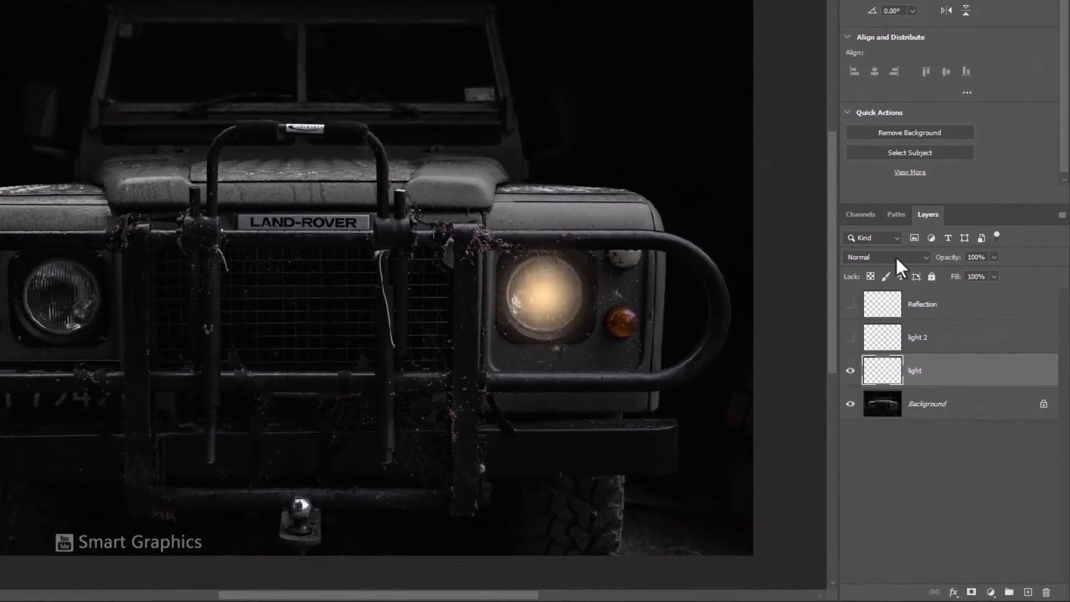
click(930, 324)
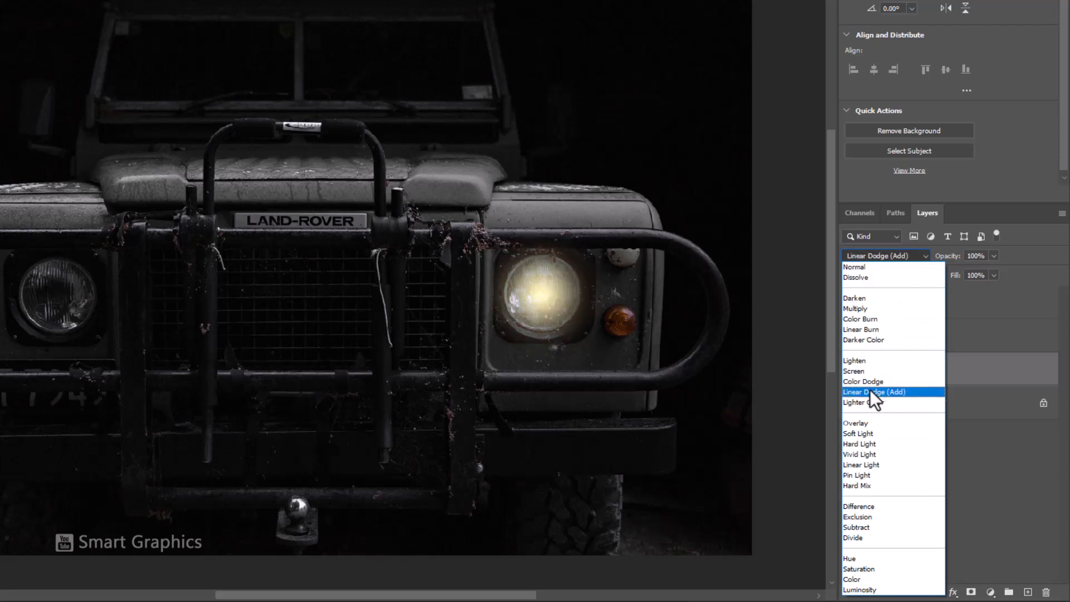
click(870, 389)
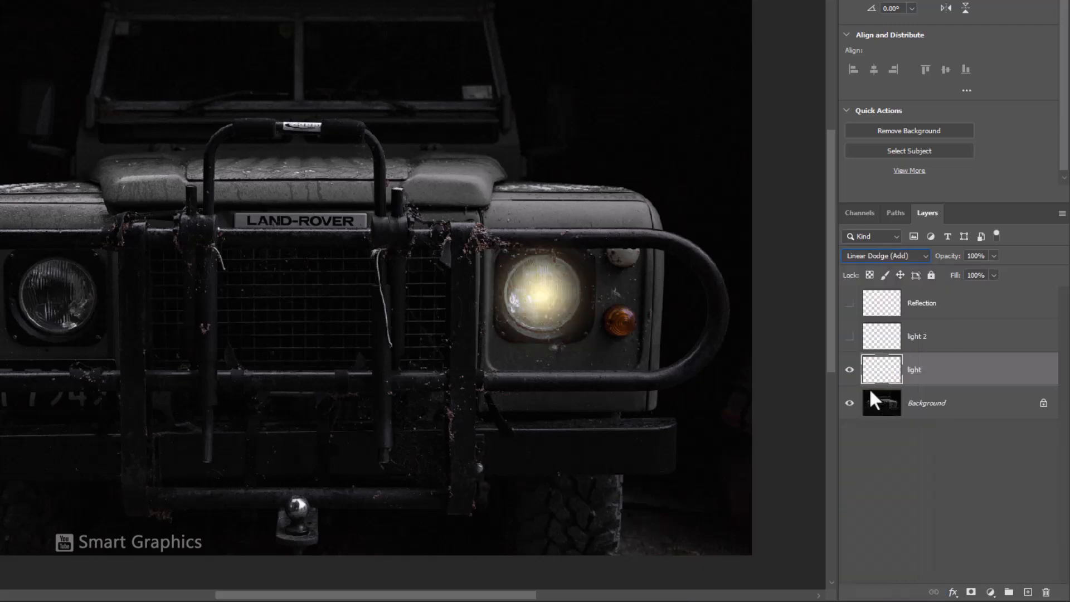
Step: Turn off Transparency Shapes Layer in the light layer's blending options and compare the image with and without the layer
right_click(931, 377)
click(787, 18)
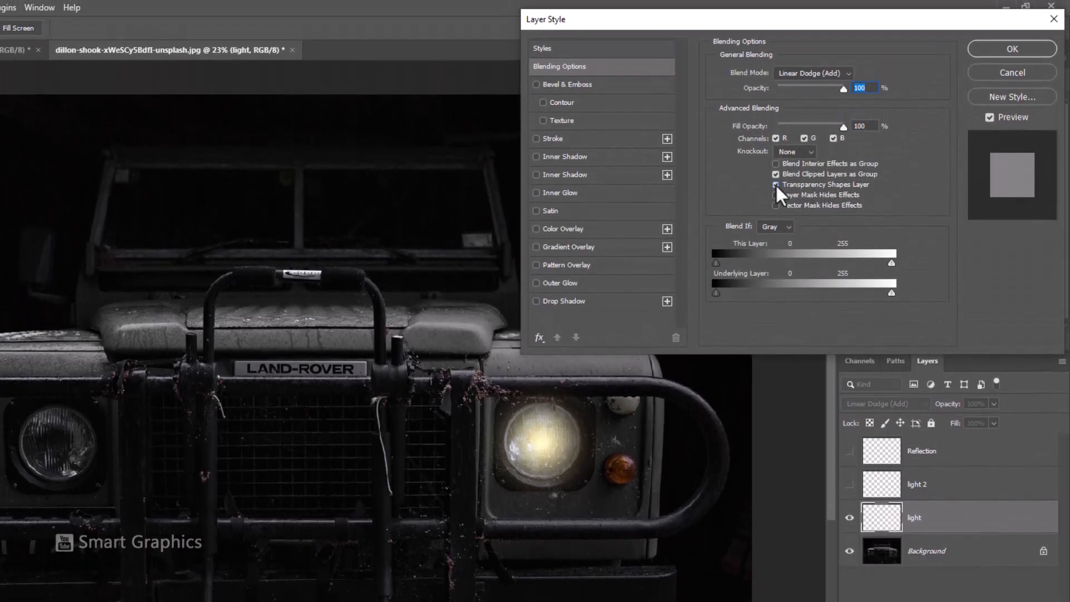
click(775, 185)
click(993, 53)
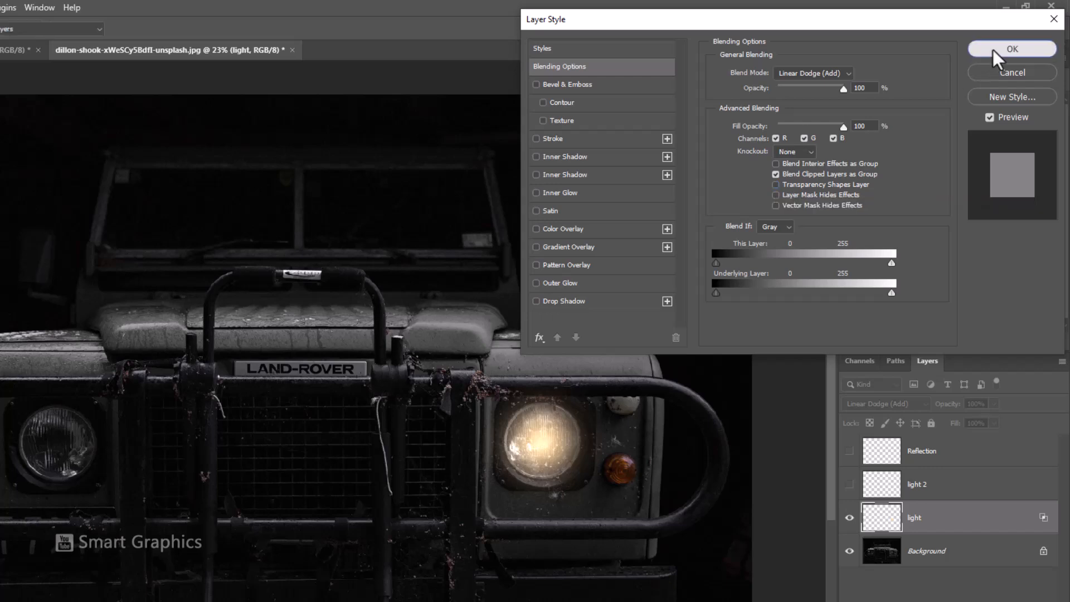
click(850, 518)
click(849, 518)
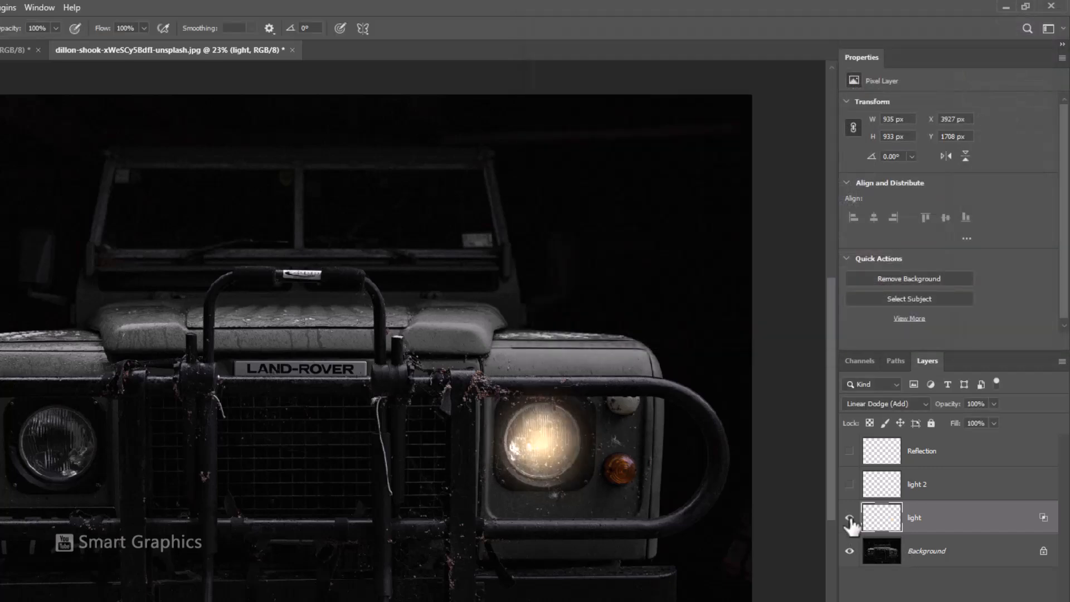
Step: Show the light 2 layer and paint a larger soft glow, about 1300 px wide, over the same headlight with an enlarged brush
click(948, 492)
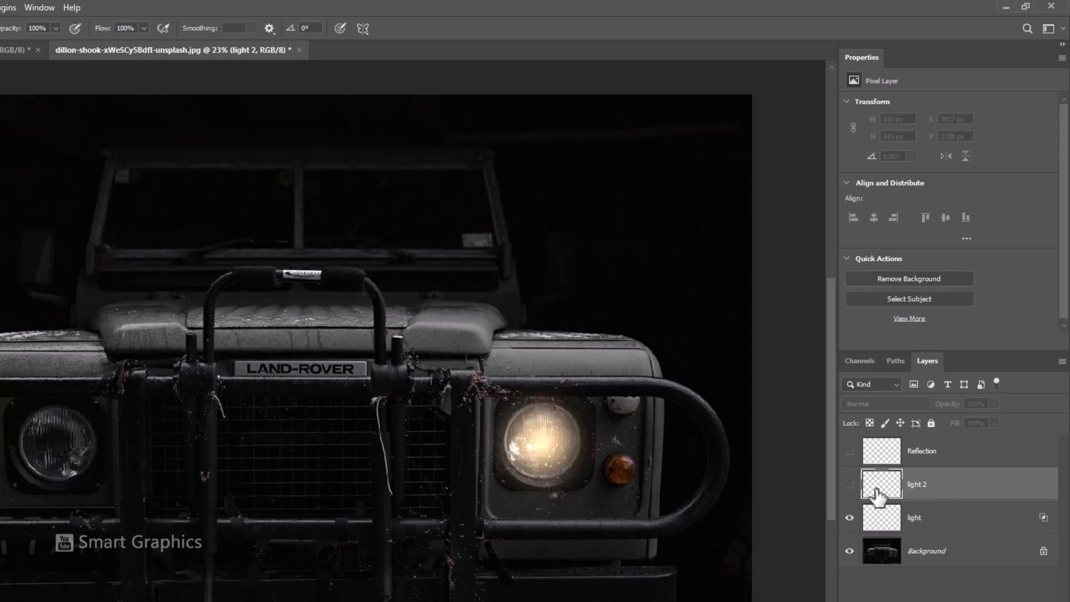
click(850, 484)
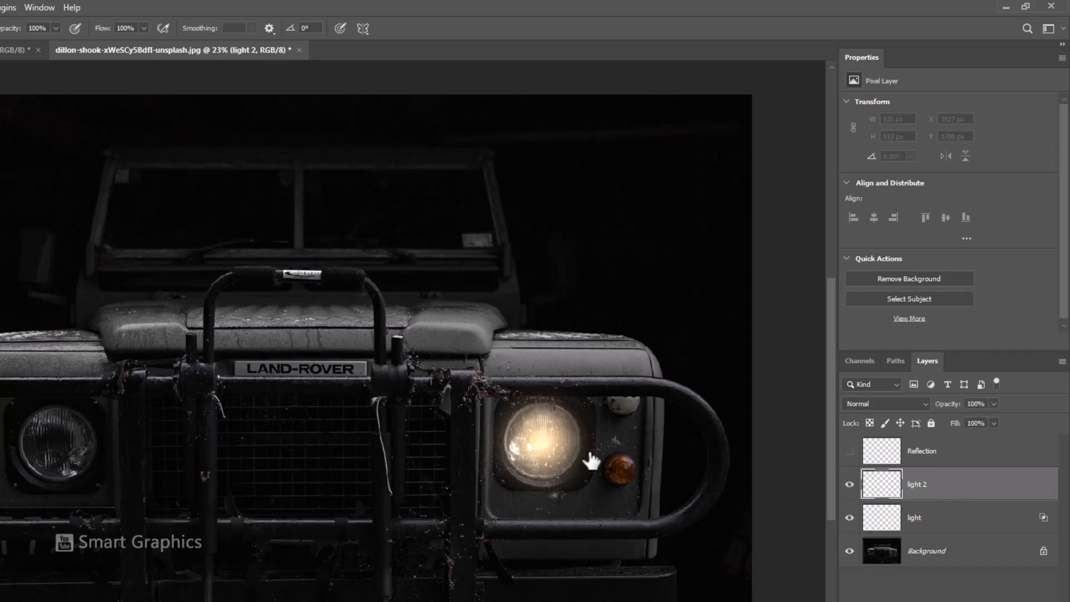
alt+right_click(544, 442)
mouse_move(544, 442)
mouse_down()
mouse_move(565, 447)
mouse_move(555, 446)
mouse_up()
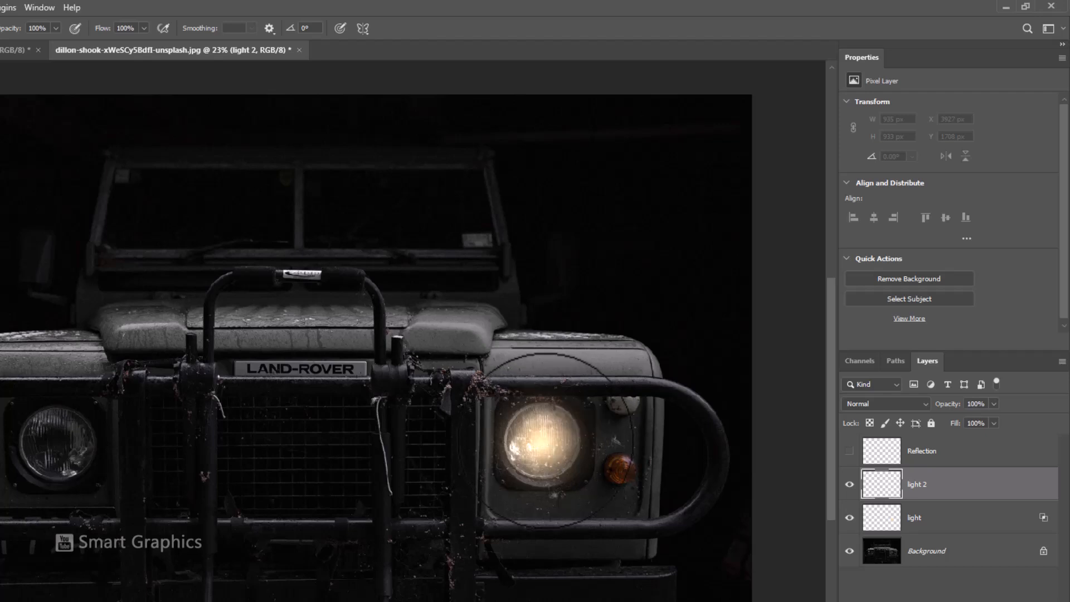
click(553, 442)
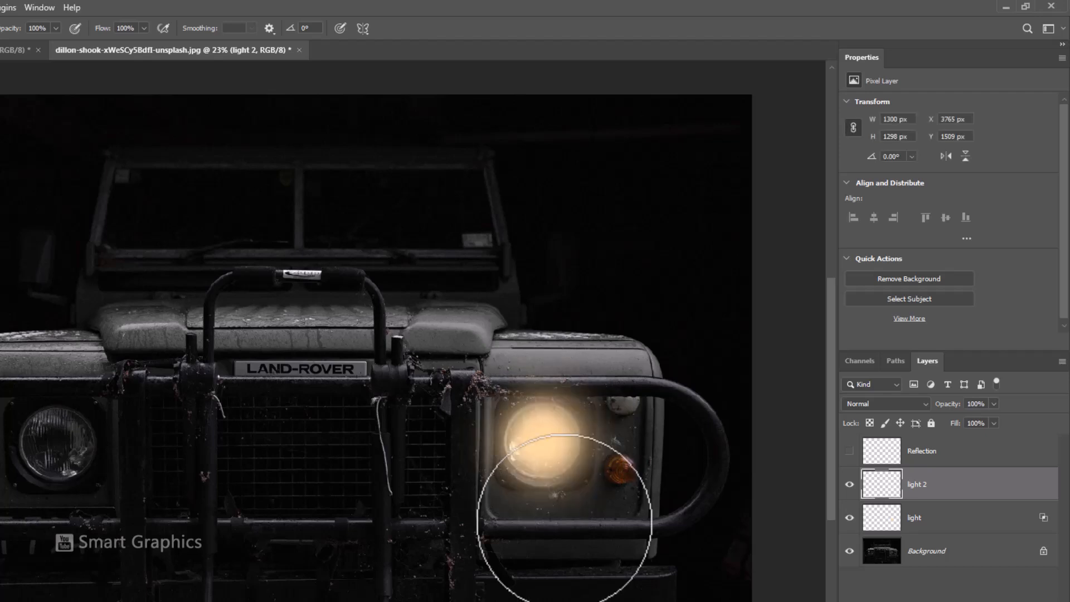
Step: Set the light 2 layer to Linear Dodge (Add) and turn off Transparency Shapes Layer in its blending options
click(905, 401)
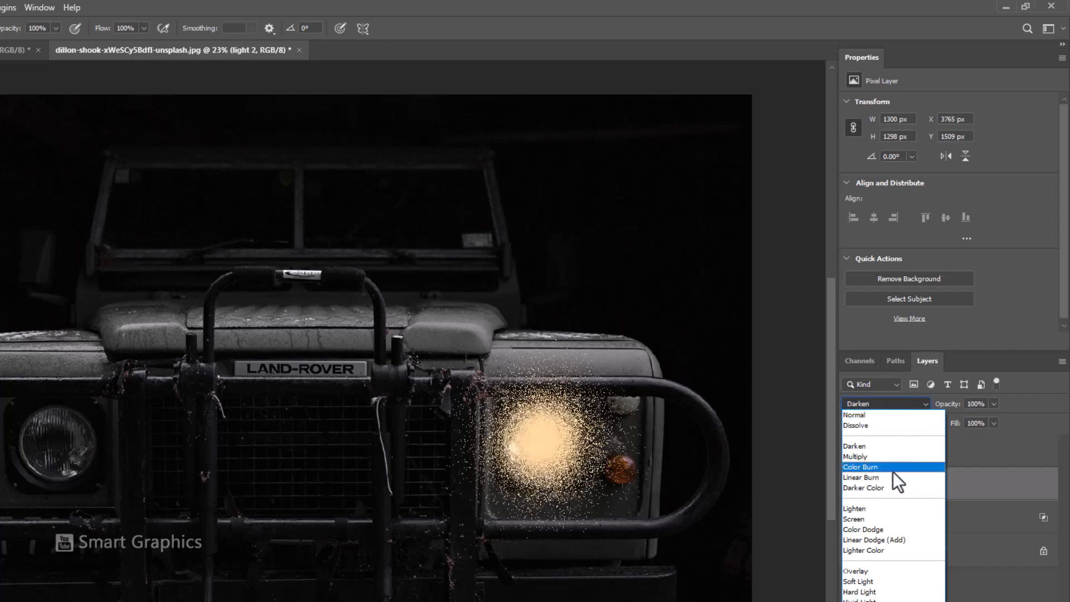
click(874, 530)
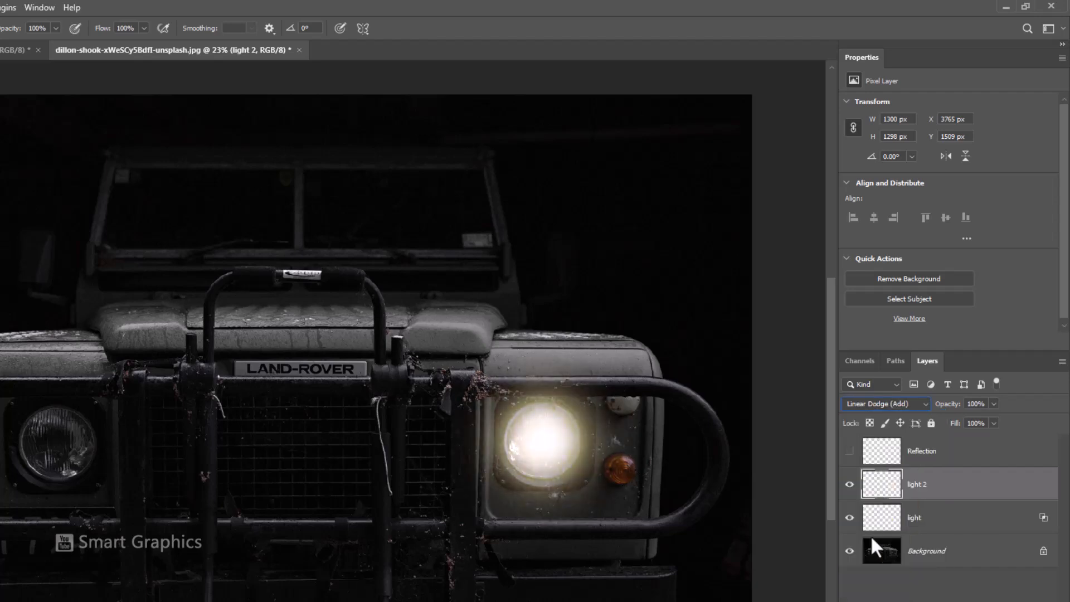
right_click(941, 489)
click(832, 164)
click(776, 185)
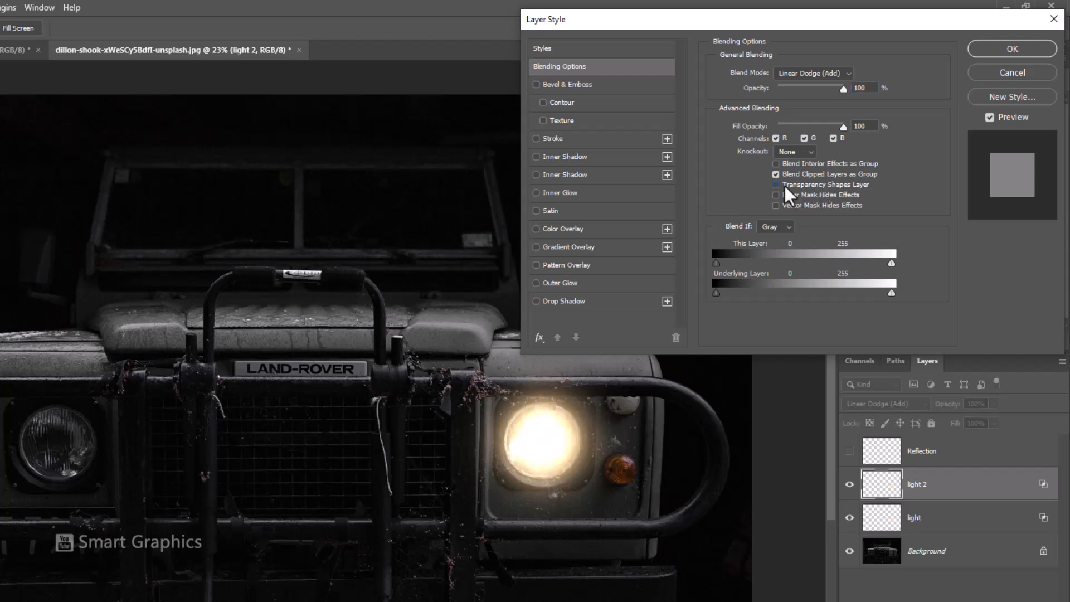
click(1013, 50)
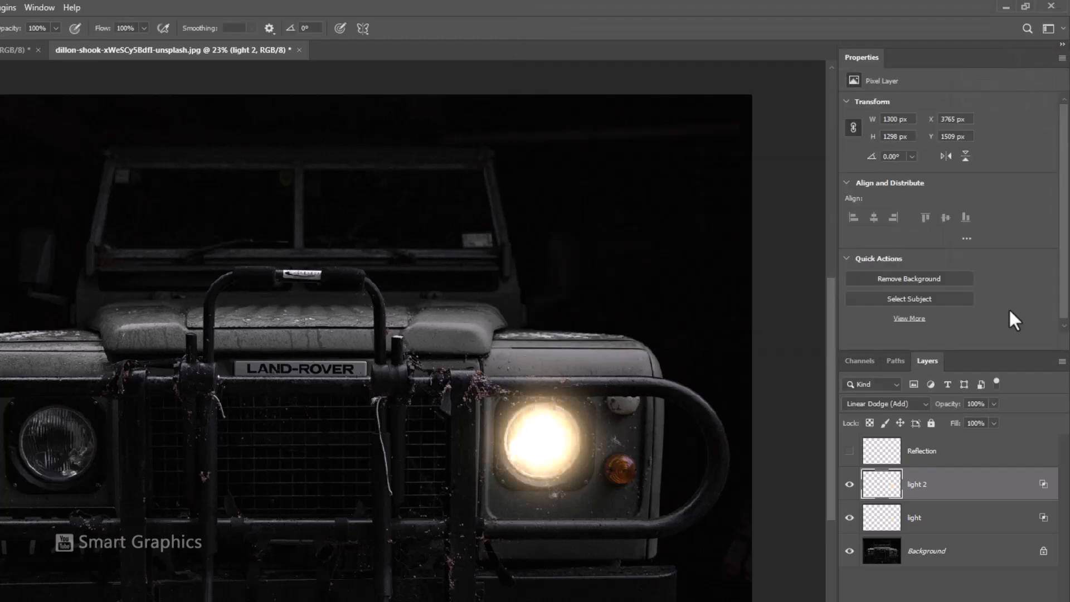
Step: Set the light 2 layer's fill to 30%
click(976, 423)
text(30)
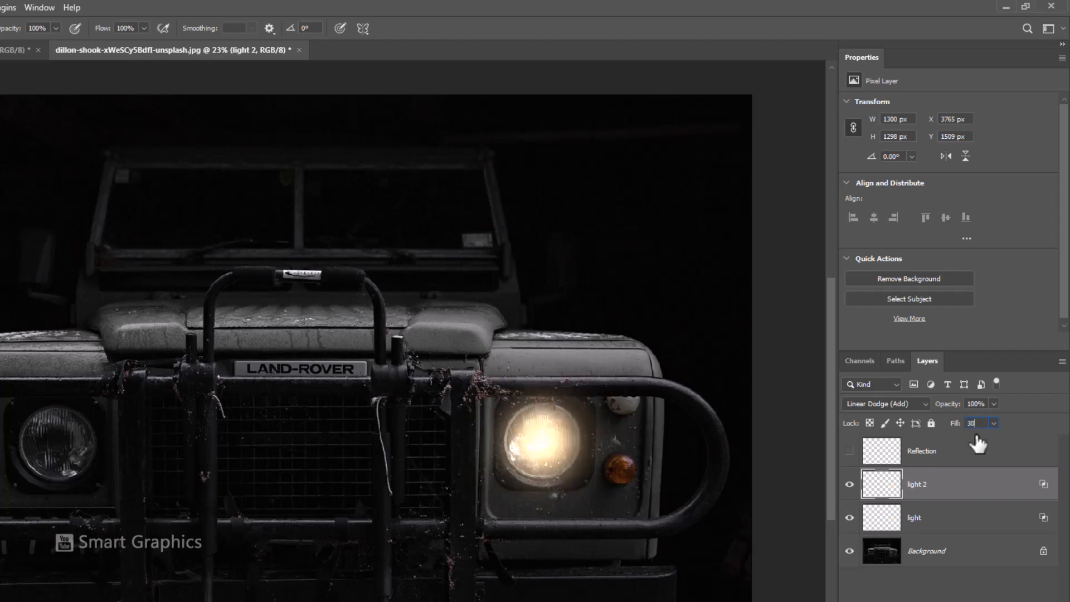
key(Return)
Step: Show the Reflection layer and paint highlights along the lower bull-bar tube, up its curve, and on the headlight-facing edges of the two small lamps
click(935, 459)
click(850, 451)
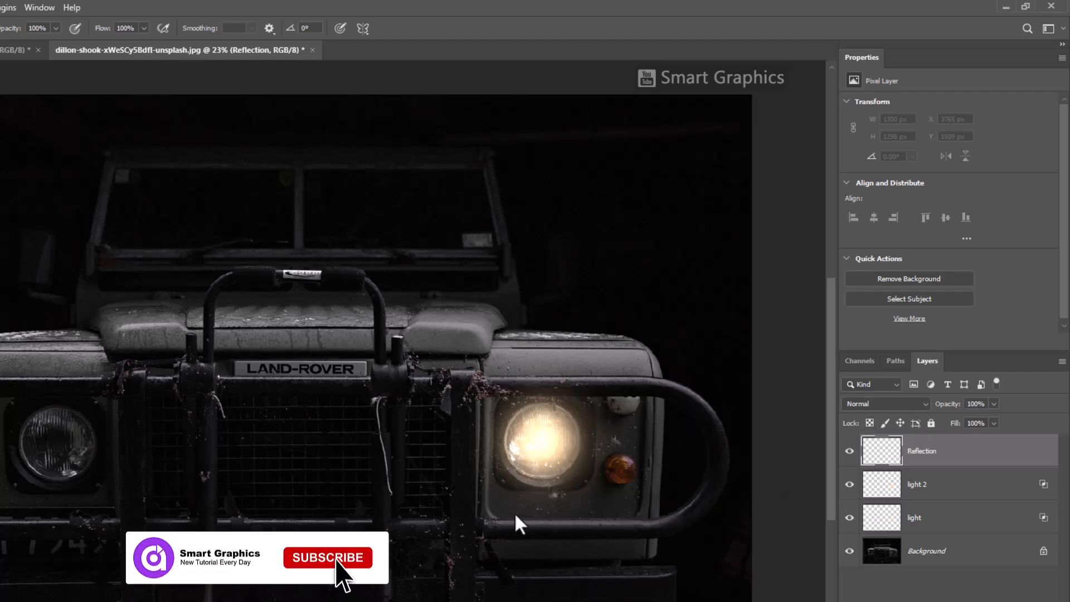
click(491, 524)
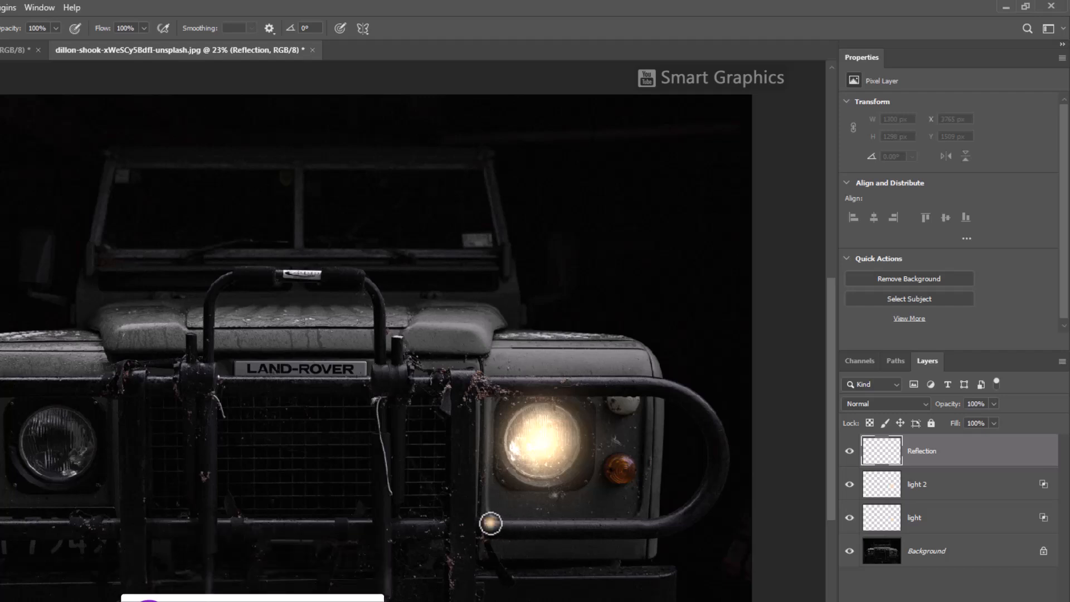
shift+click(654, 524)
drag(654, 523, 702, 489)
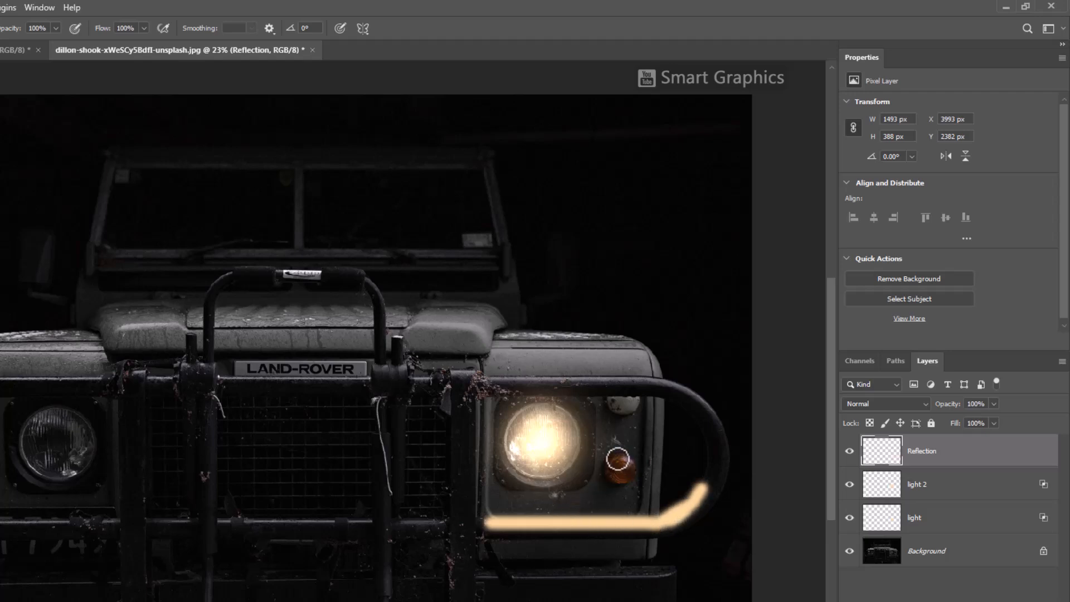
drag(619, 460, 615, 477)
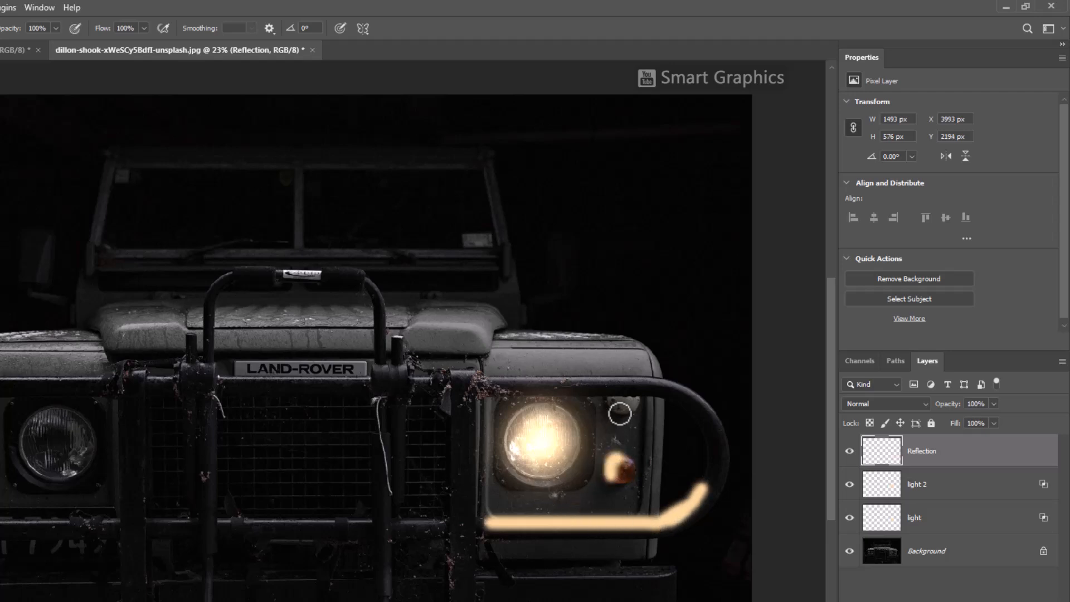
drag(620, 414, 615, 401)
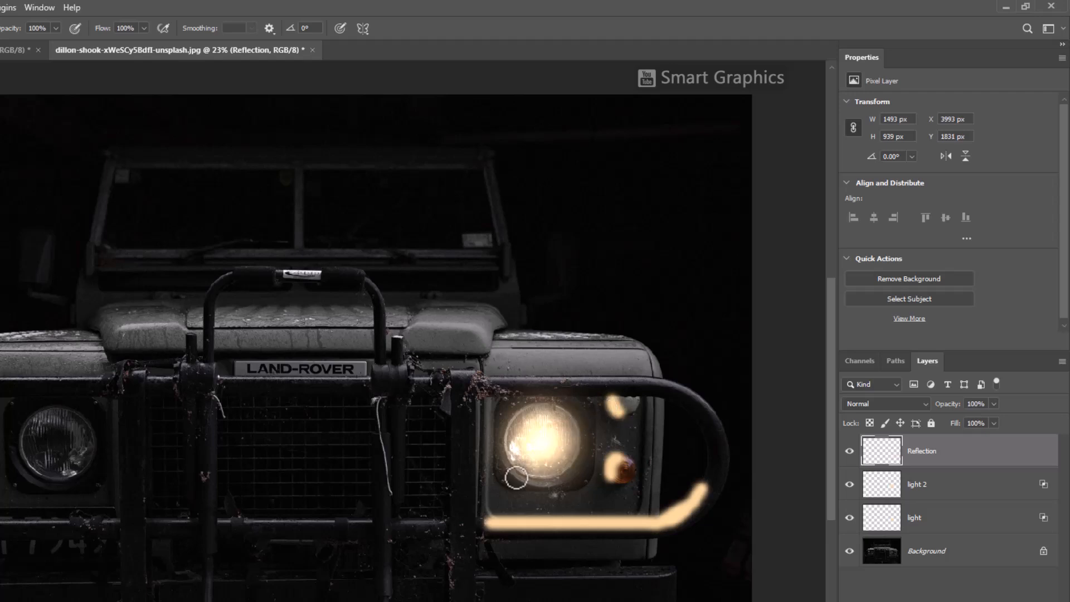
Step: Paint two straight vertical highlights beside the headlight next to the bull-bar post and a thin horizontal one along the bumper's upper edge
click(488, 404)
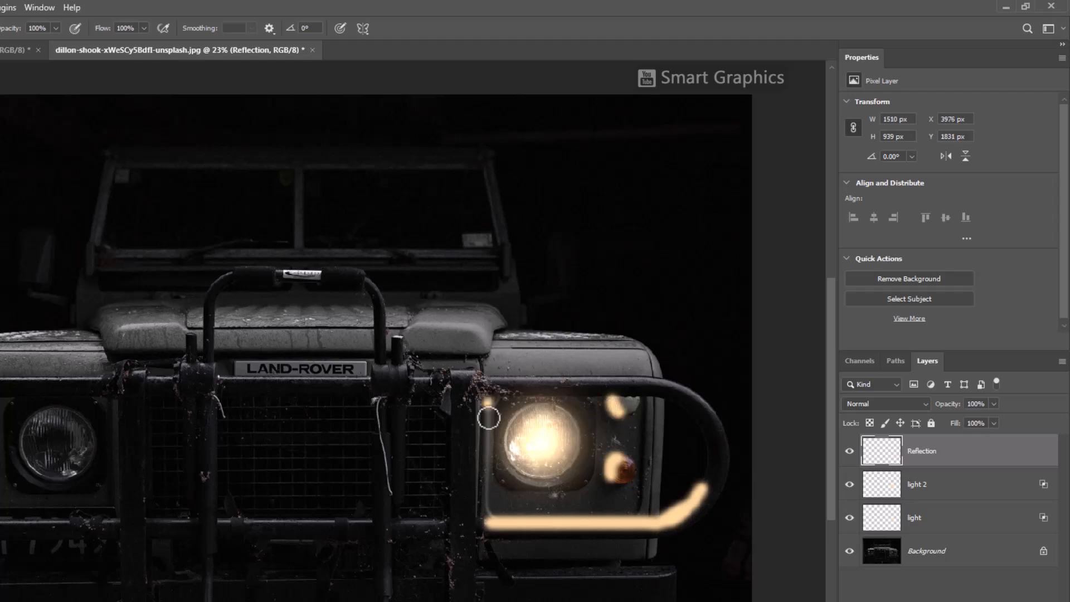
shift+click(490, 509)
click(493, 514)
drag(478, 468, 478, 468)
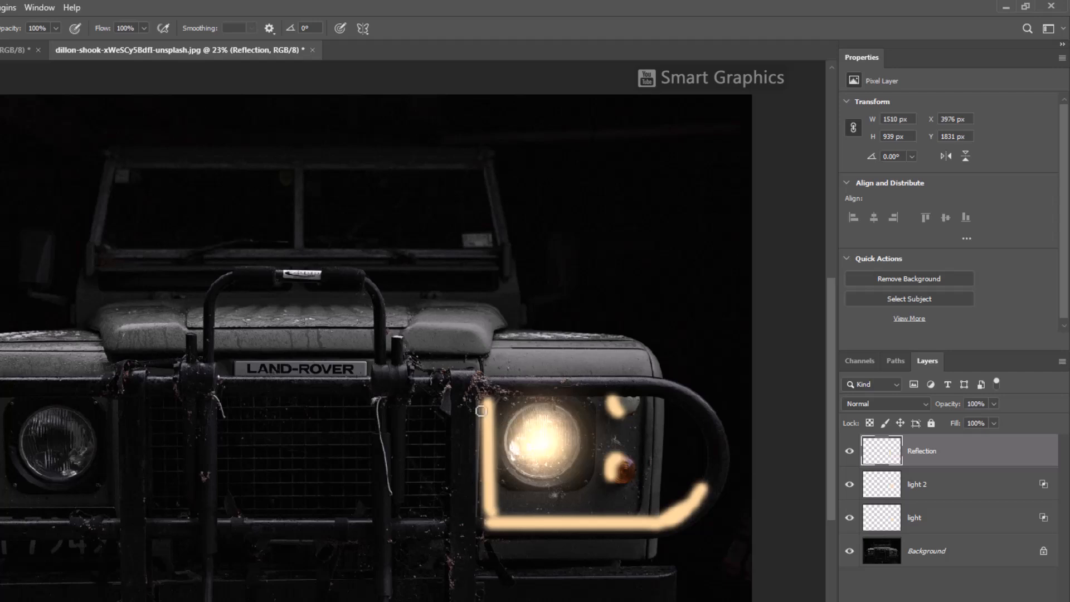
shift+click(478, 517)
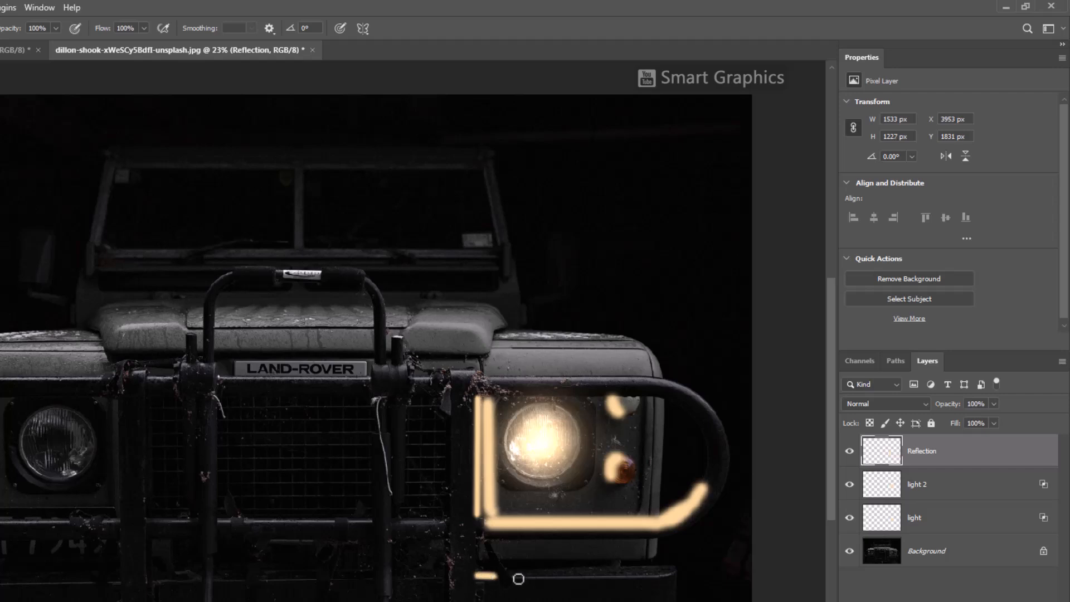
shift+click(653, 579)
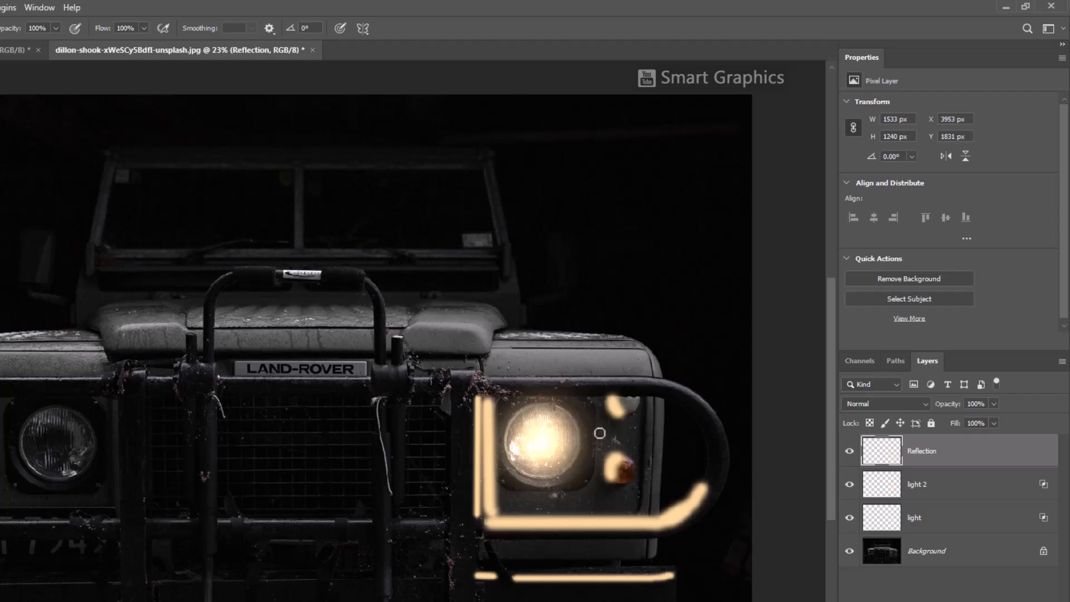
Step: Set the Reflection layer to Linear Dodge (Add) and split its Underlying Layer shadow slider to 23 / 75 in Blend If
click(905, 402)
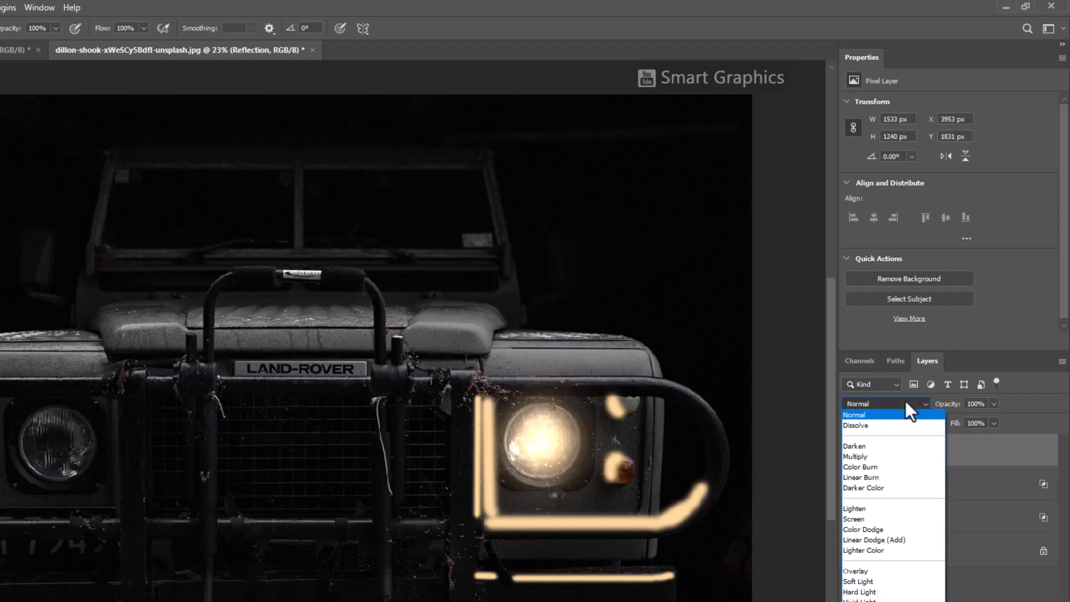
click(863, 540)
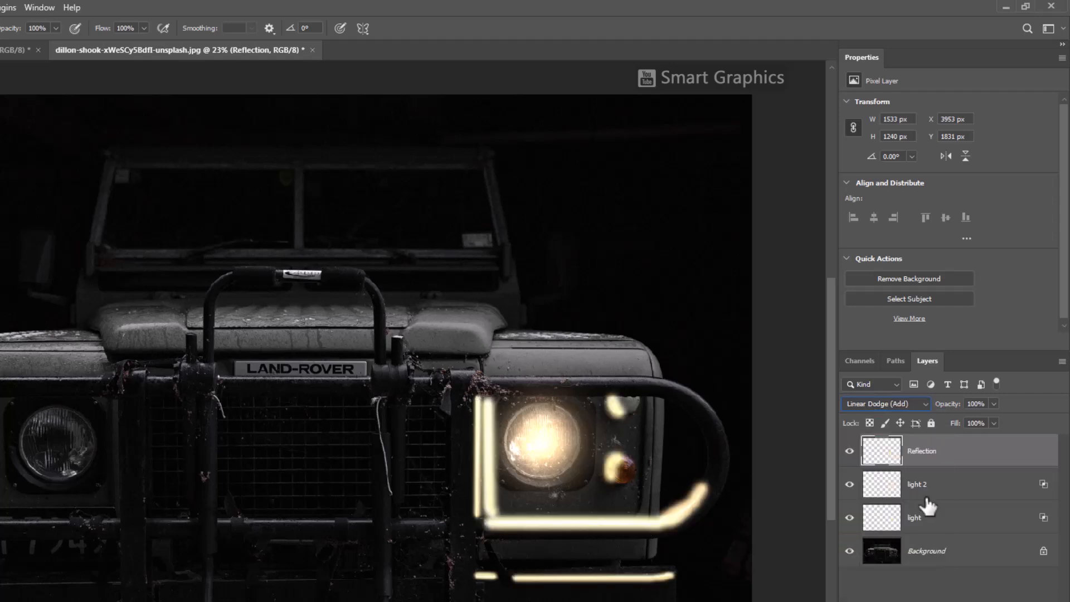
double_click(1004, 467)
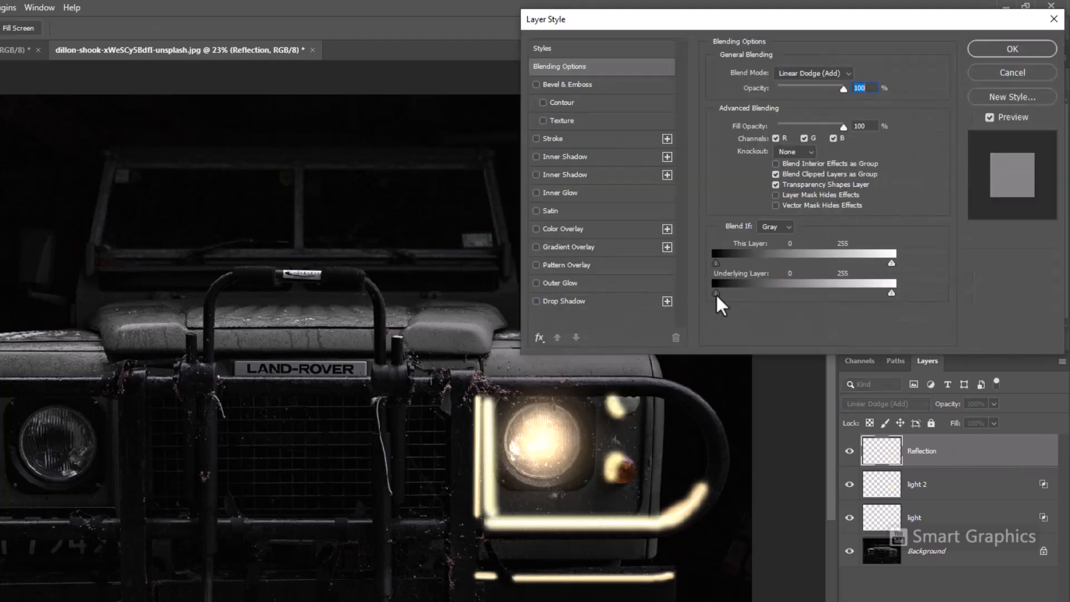
drag(716, 293, 769, 296)
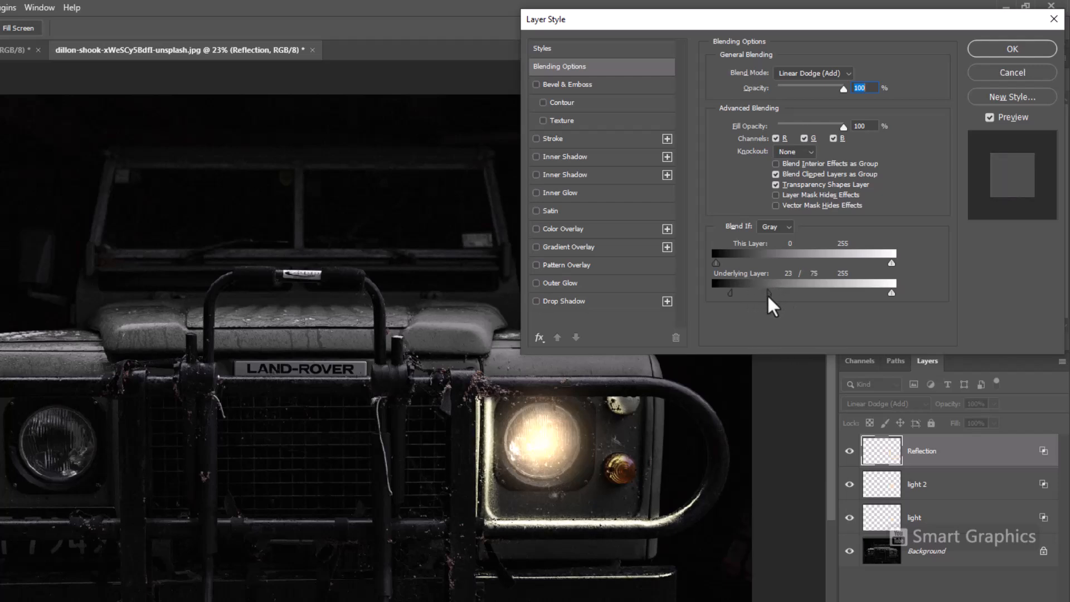
click(1016, 50)
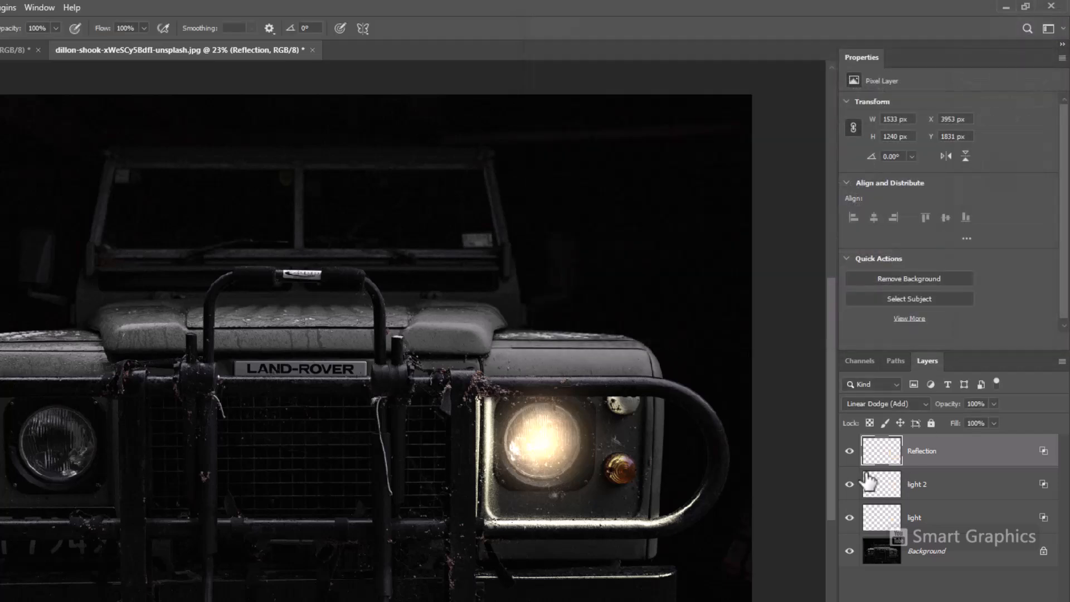
click(850, 451)
click(850, 451)
click(849, 451)
click(849, 451)
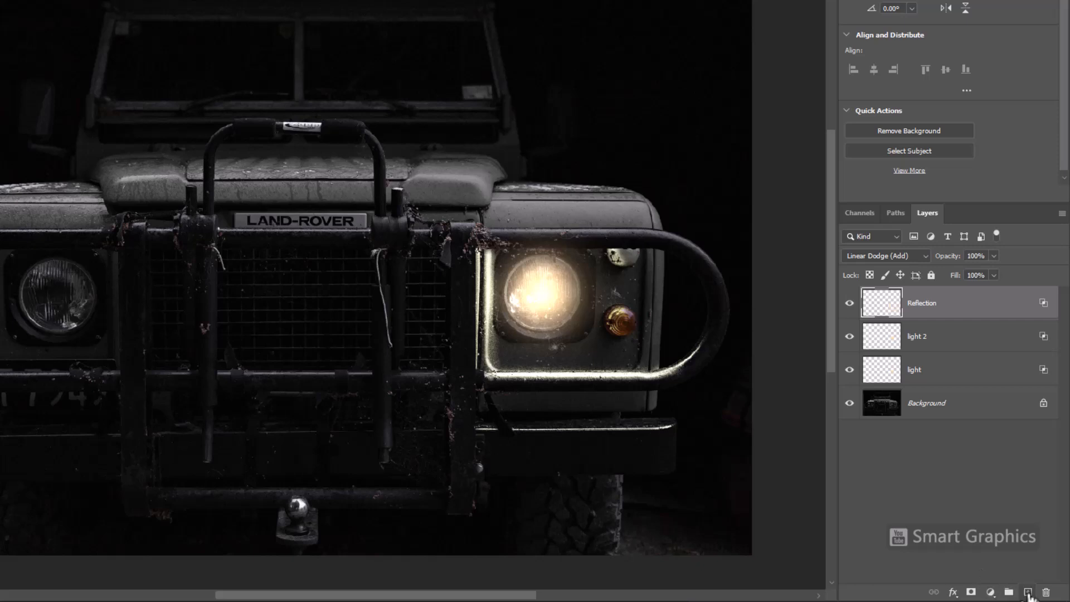
Step: Add a new layer above Reflection and paint one large soft warm glow over the lit headlight with a 1967 px brush
click(1029, 593)
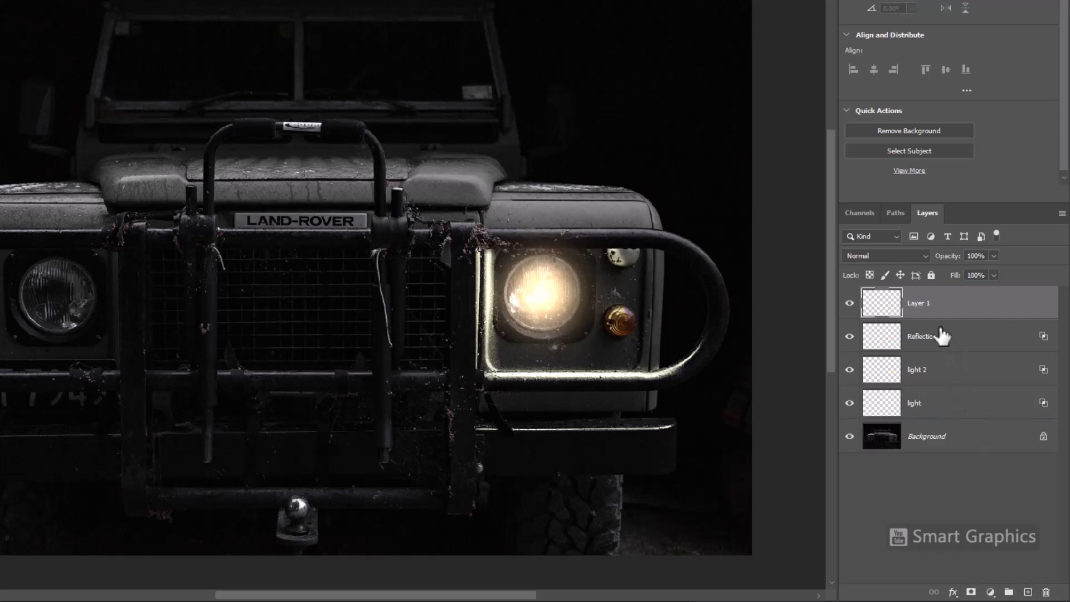
drag(450, 352, 611, 386)
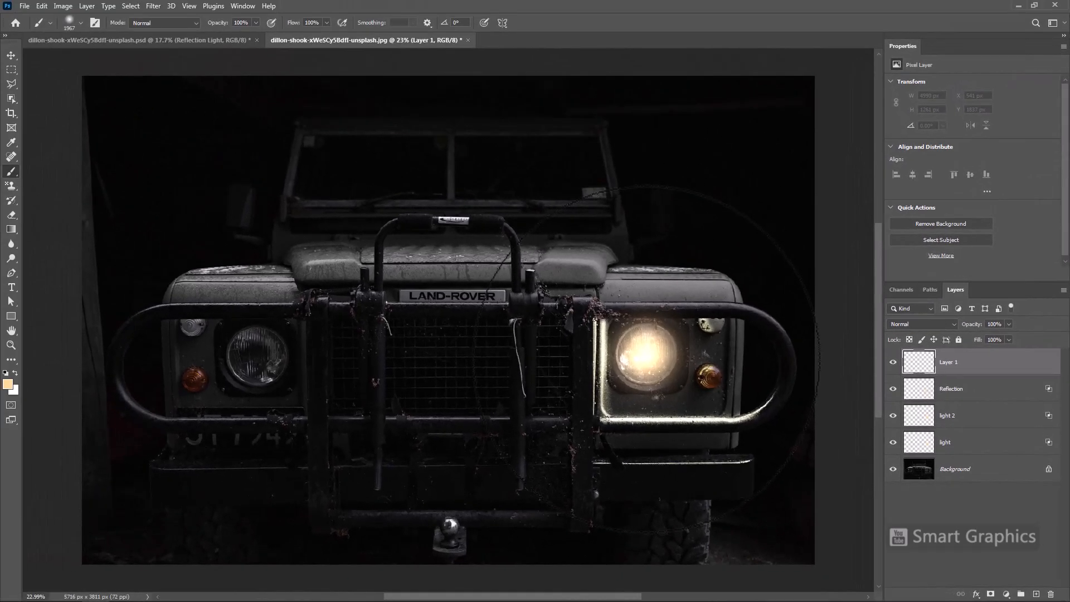
click(544, 299)
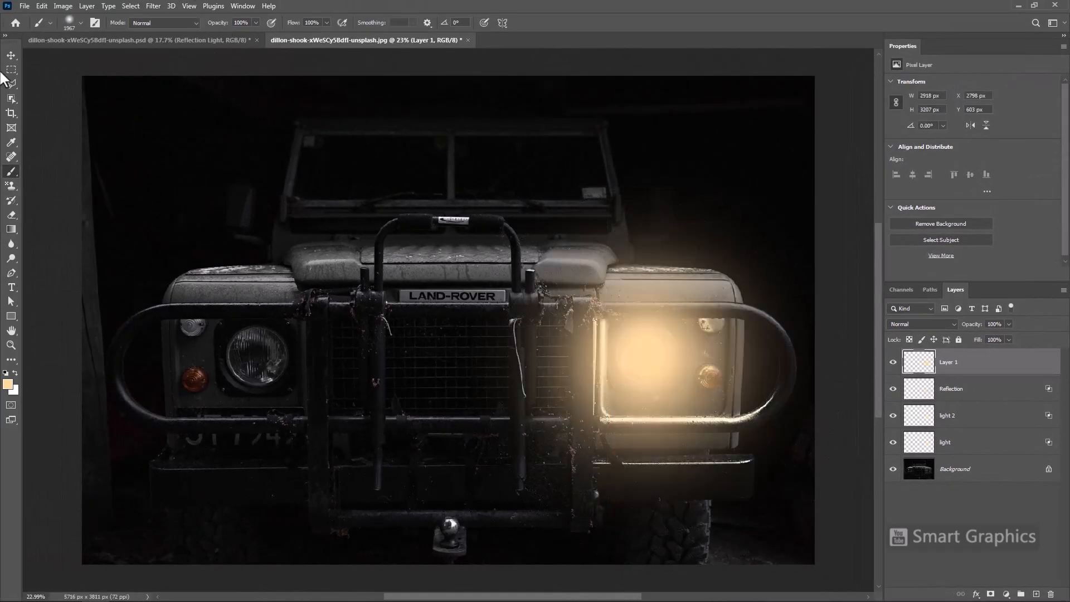
Step: Scale the painted glow up proportionally to about 194% around its centre with Free Transform
click(11, 55)
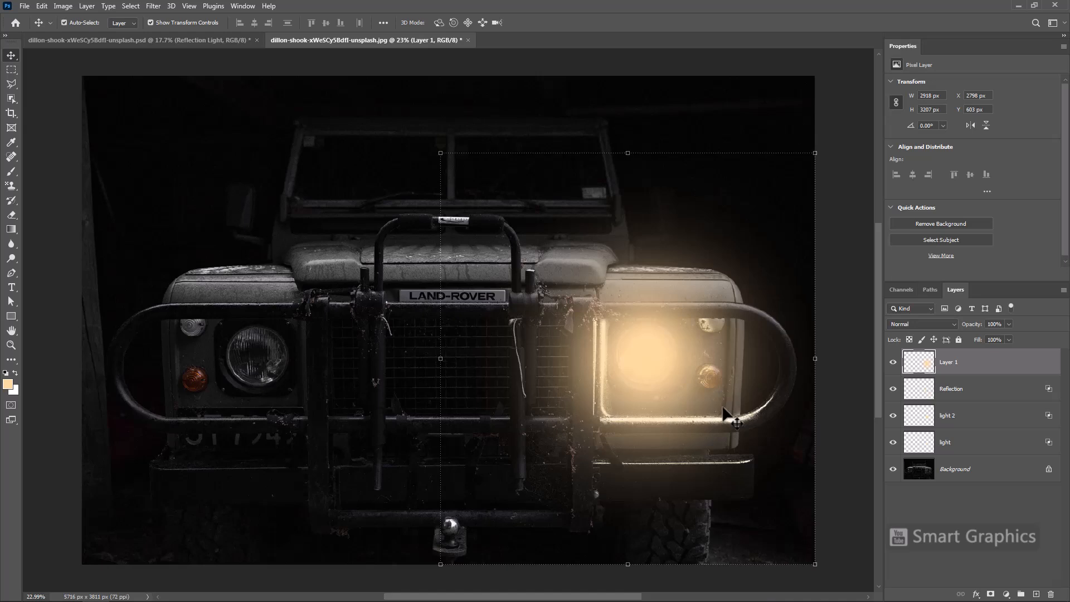
scroll(724, 415, down, 3)
key(ctrl+t)
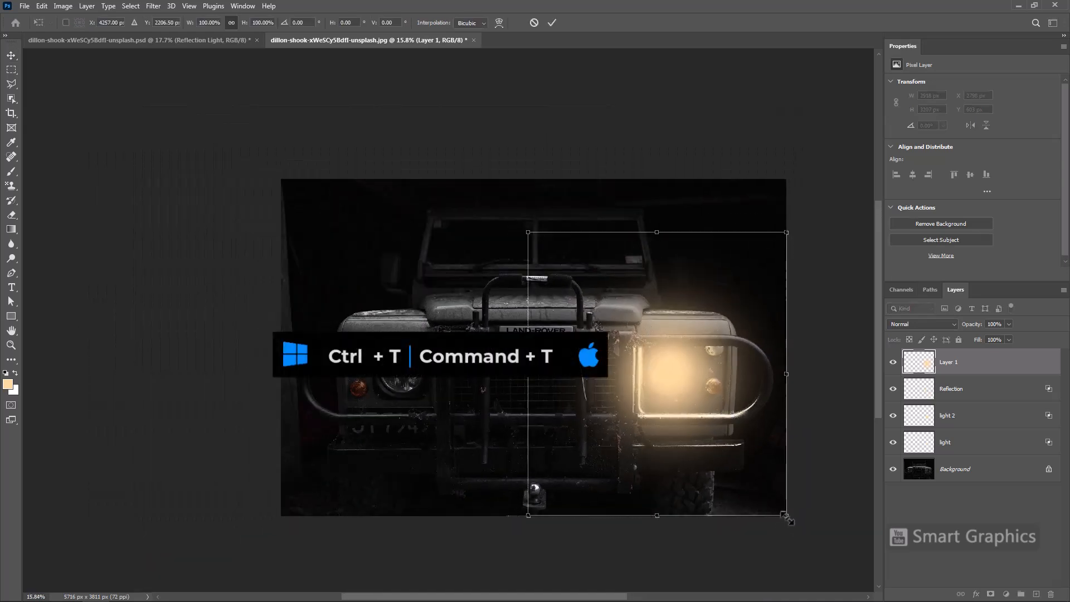
drag(787, 518, 800, 528)
scroll(645, 391, down, 1)
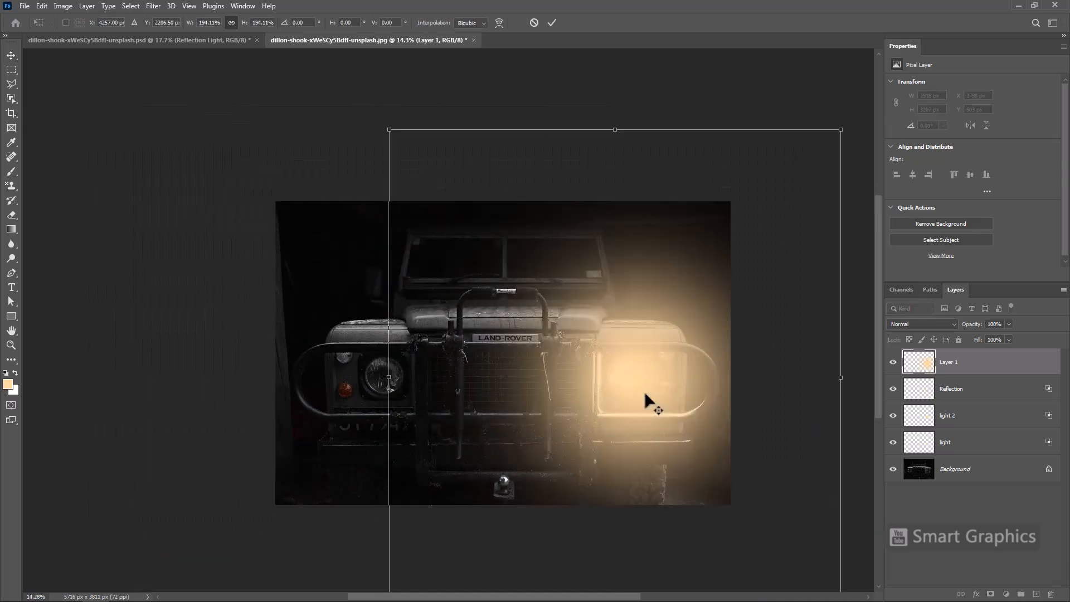
key(Return)
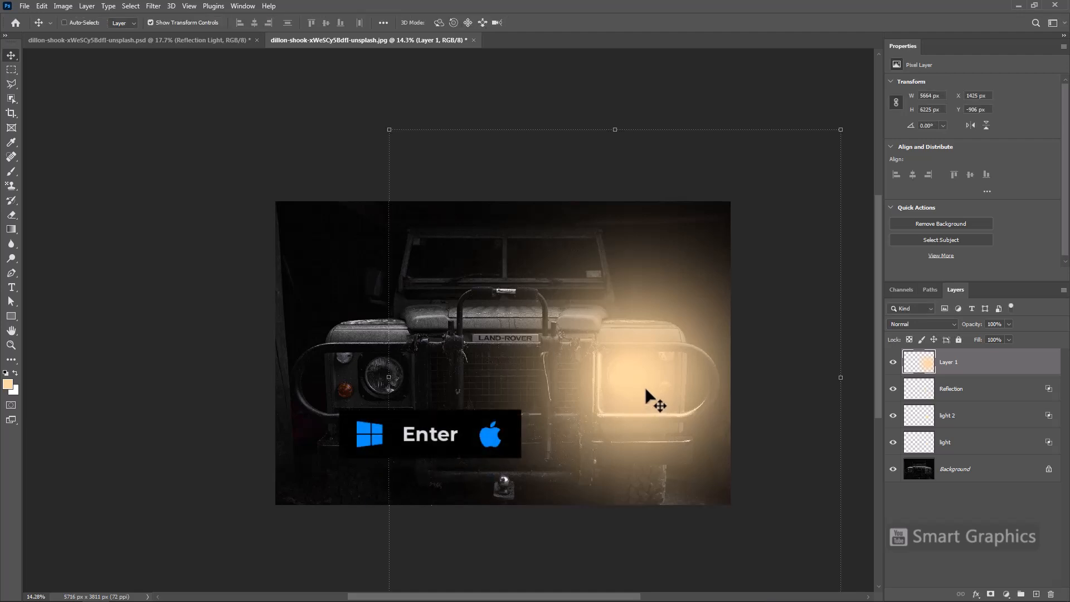
Step: Hide Layer 1 and outline a triangular beam with the Polygonal Lasso, from the lit headlight widening to below the photo's lower edge
click(894, 364)
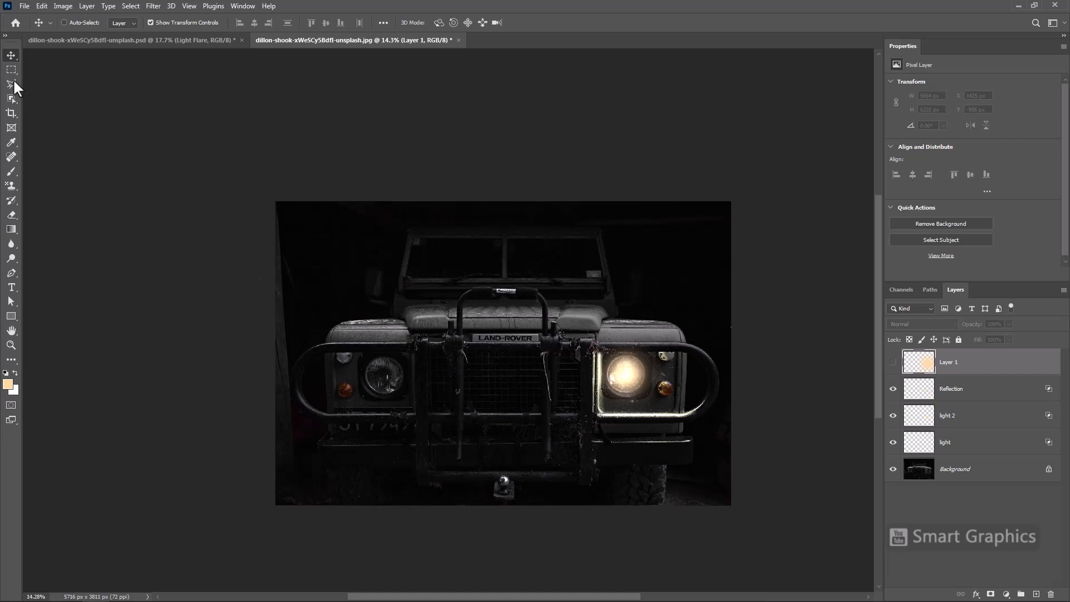
drag(12, 85, 44, 95)
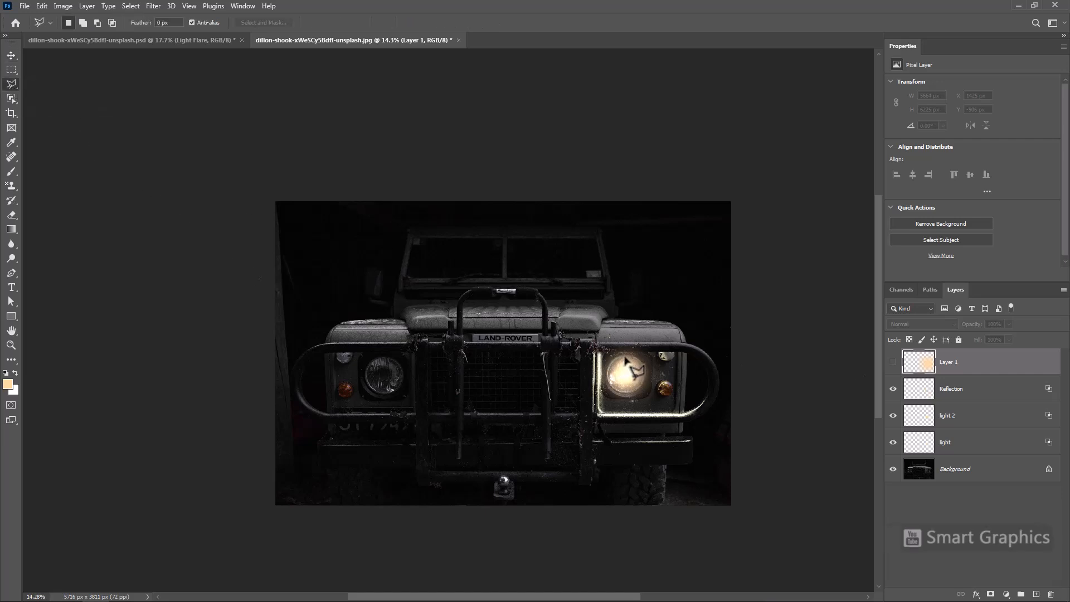
click(612, 368)
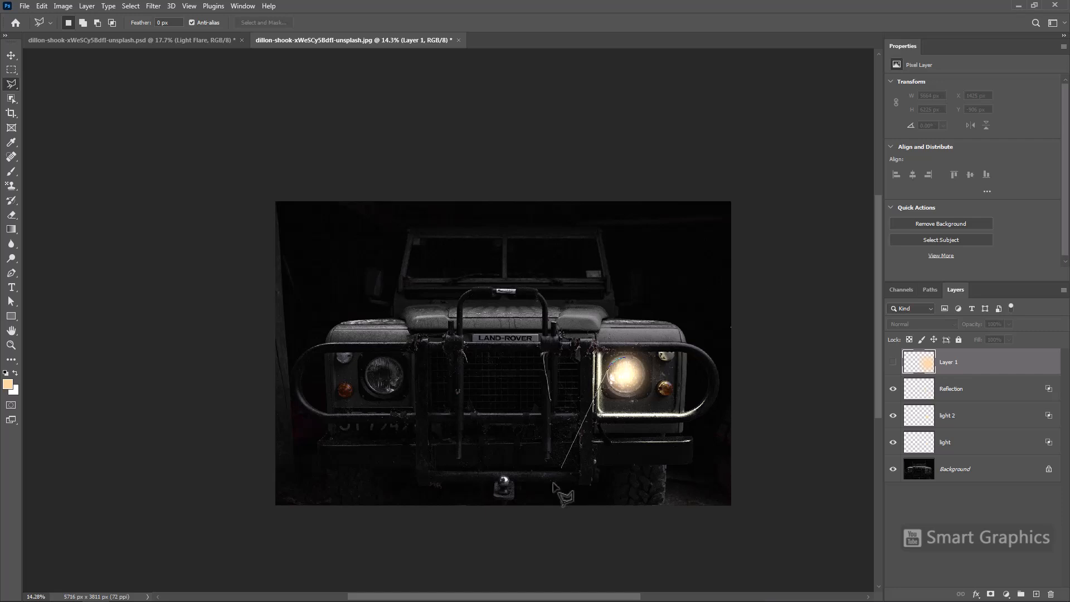
click(508, 526)
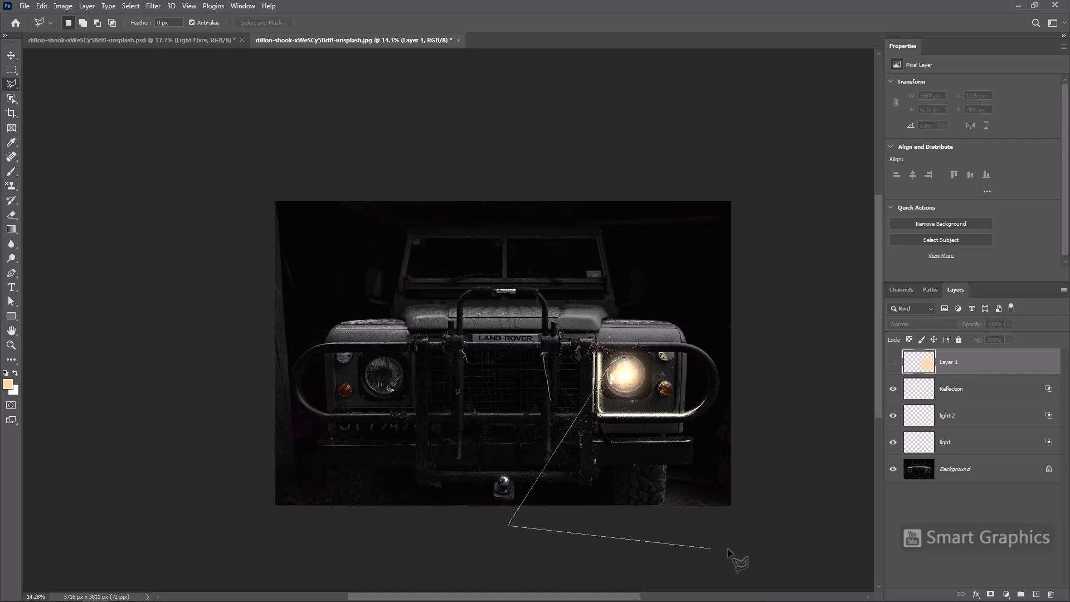
click(820, 525)
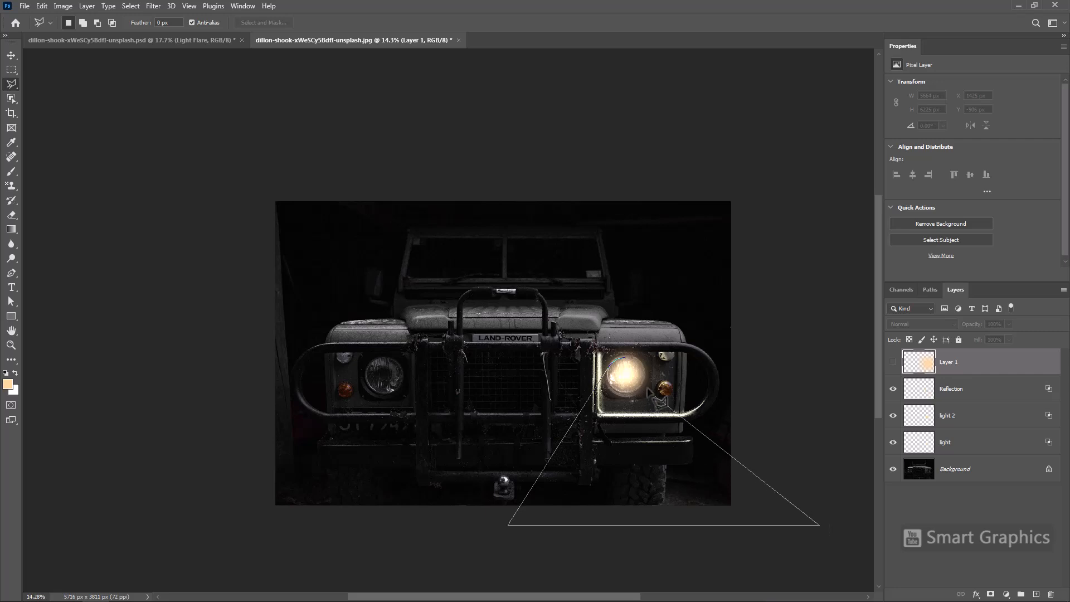
click(626, 361)
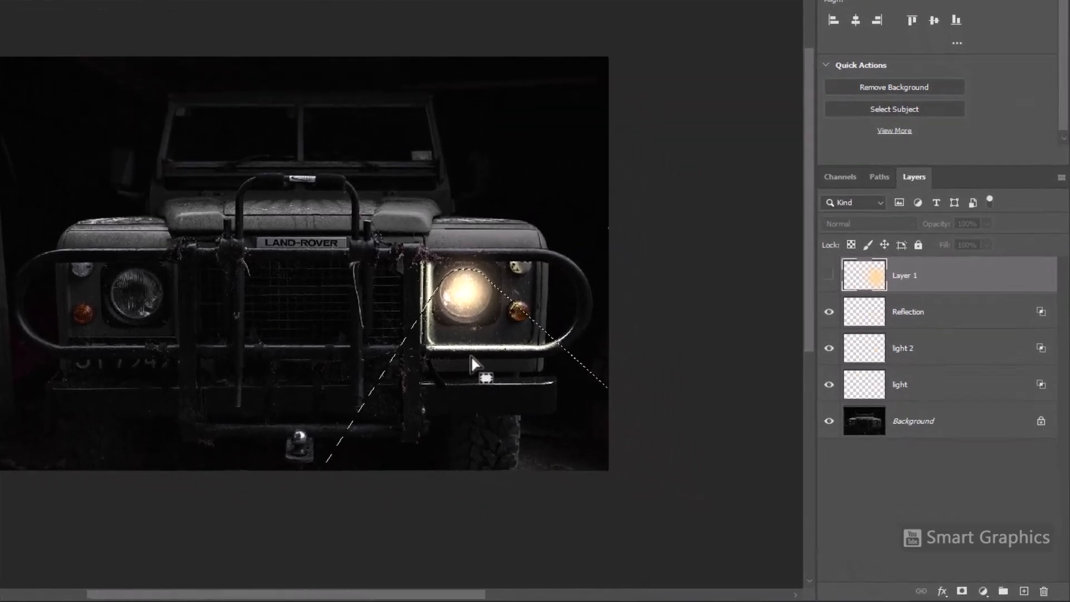
Step: Show Layer 1, mask it with the beam selection, and feather the mask to soften the beam's edges
click(824, 268)
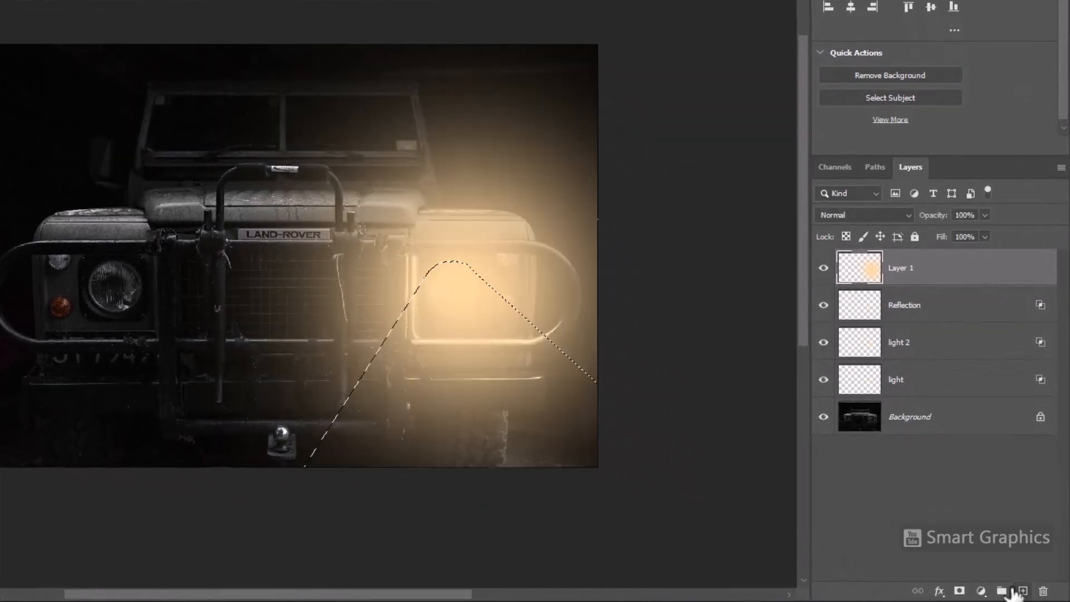
click(960, 591)
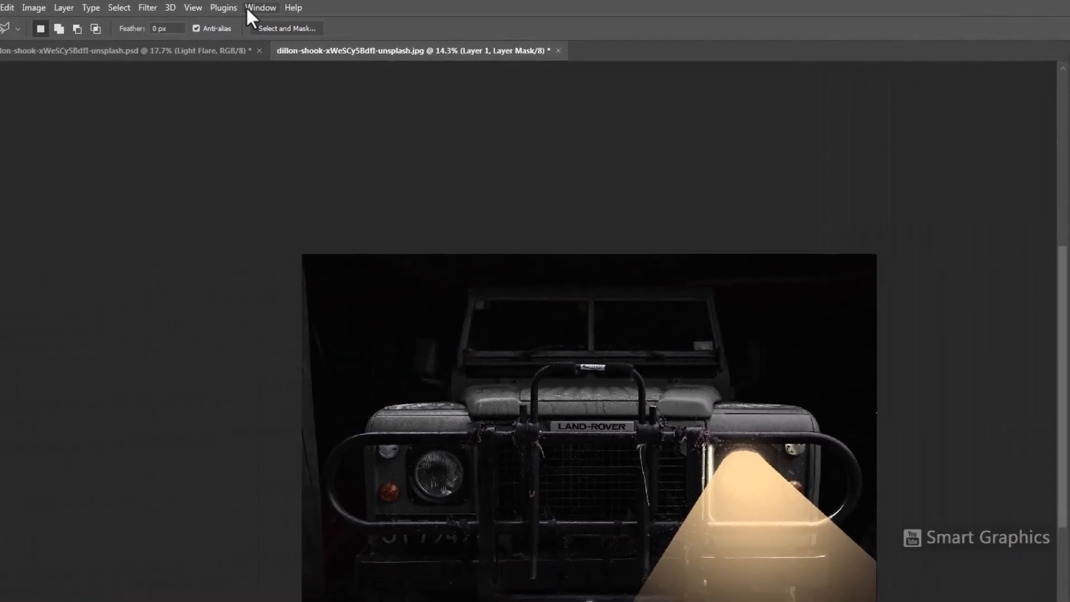
click(289, 8)
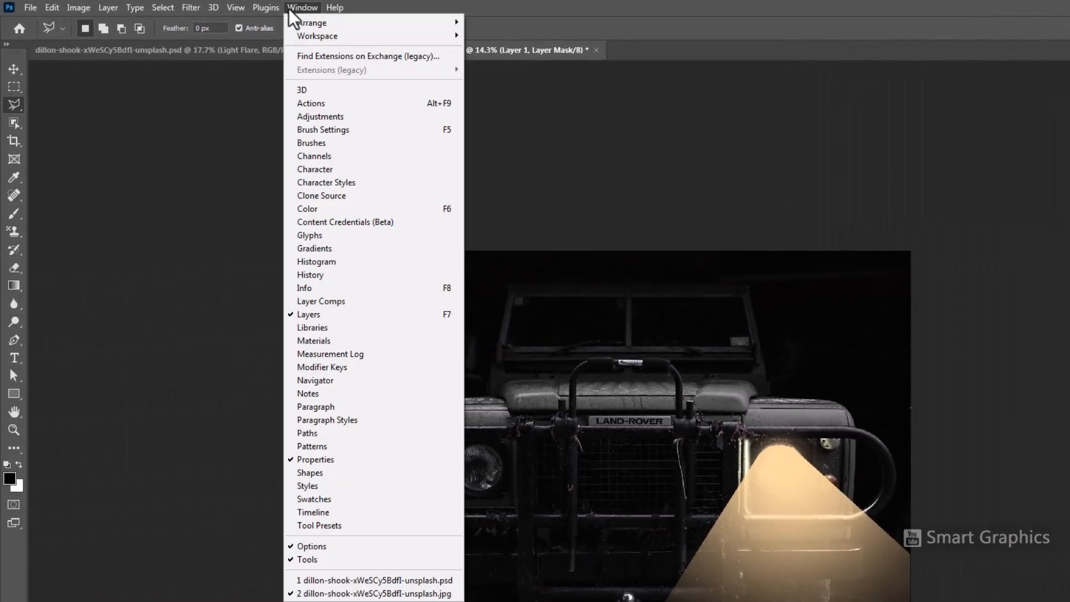
click(310, 462)
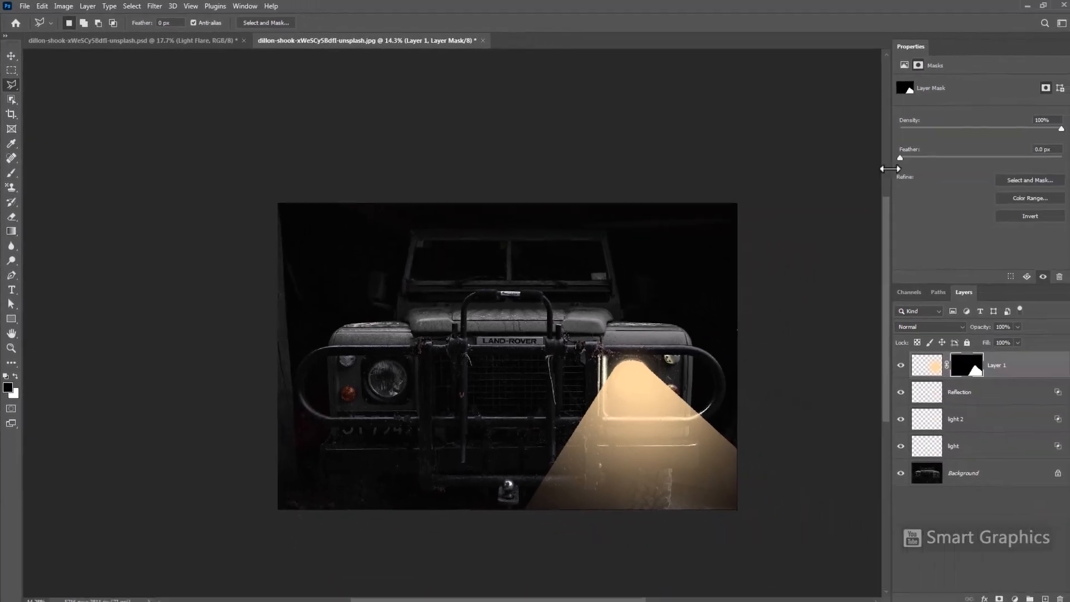
drag(892, 158, 998, 156)
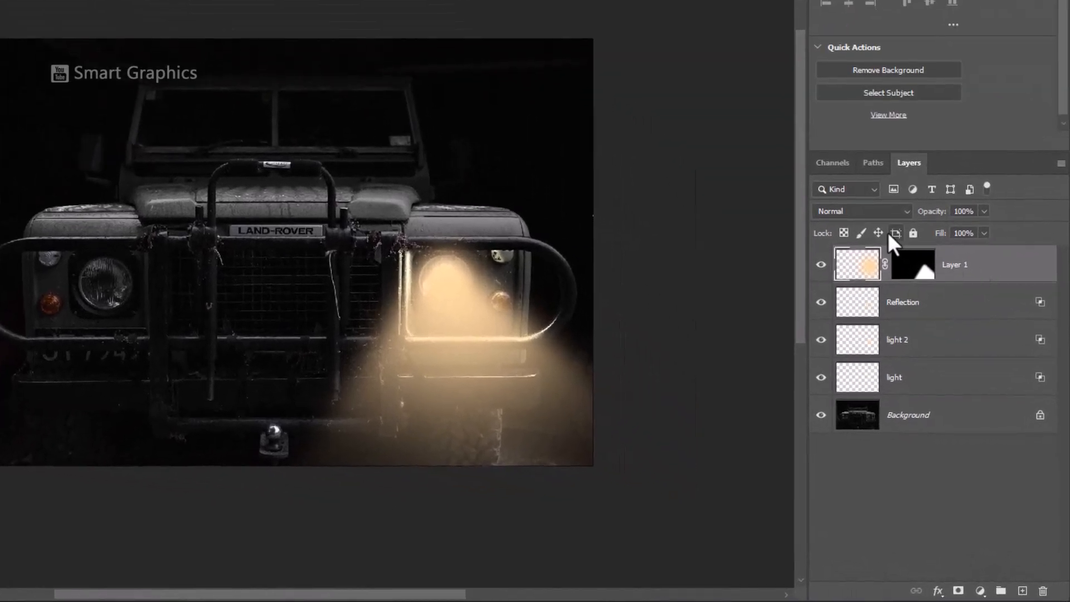
Step: Set Layer 1 to Linear Dodge (Add) and turn off Transparency Shapes Layer in its blending options
click(935, 323)
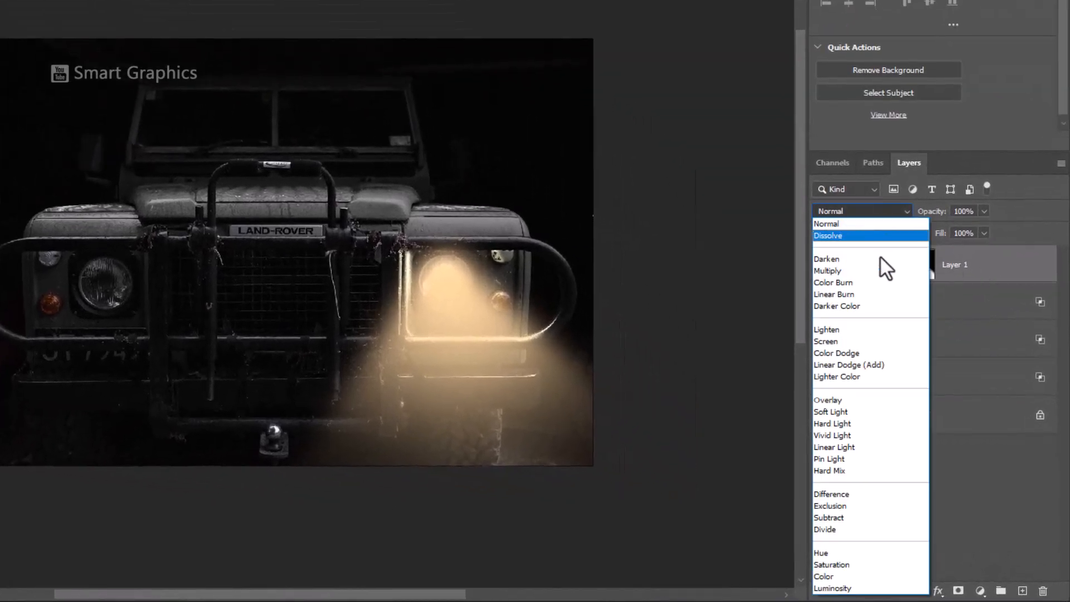
click(841, 365)
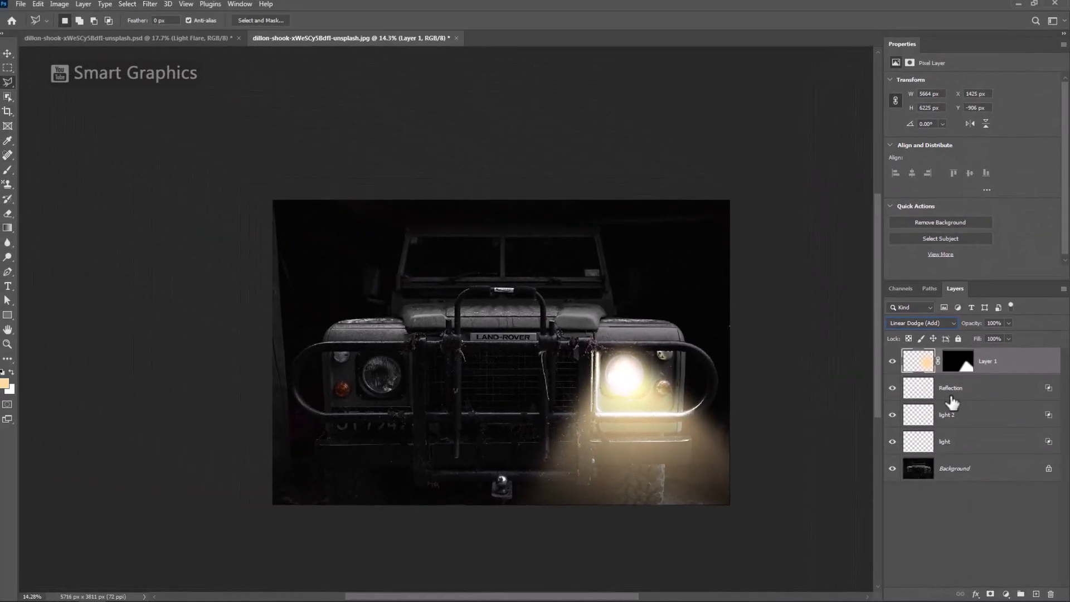
right_click(977, 311)
click(883, 132)
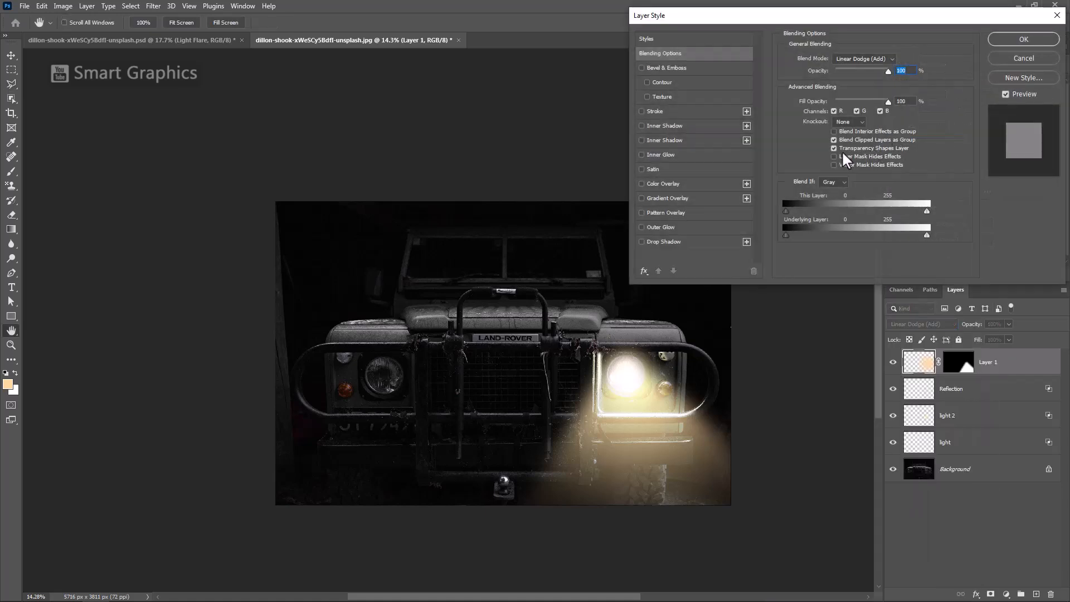
click(835, 148)
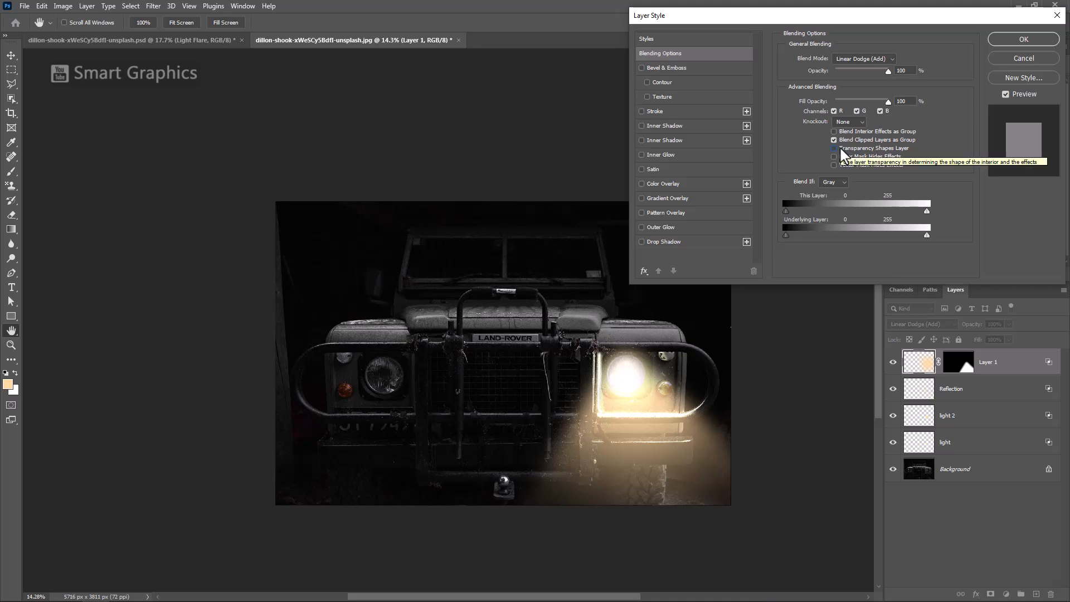
click(1016, 37)
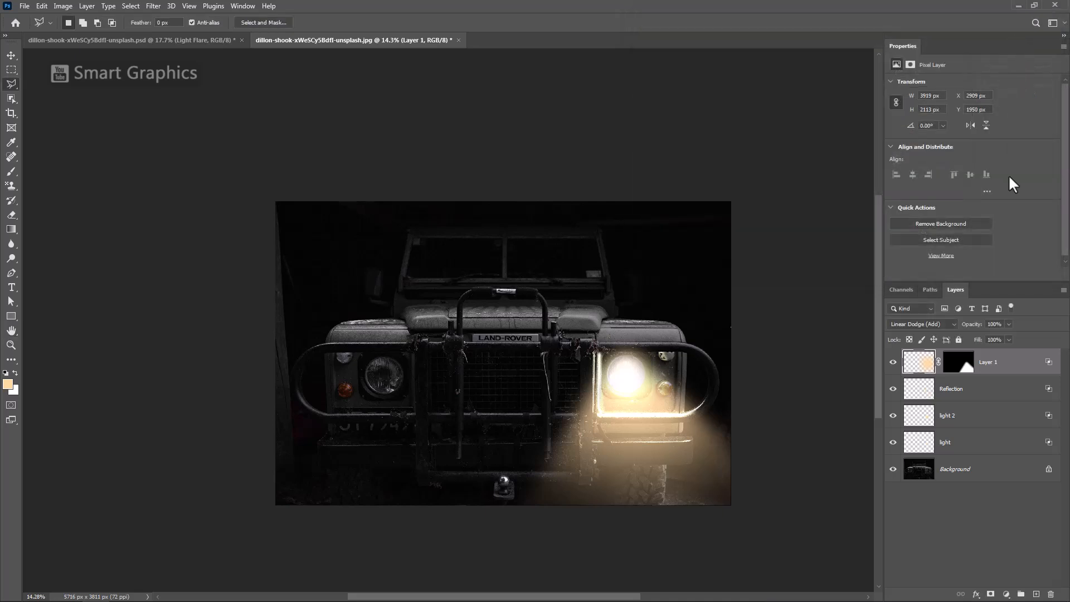
Step: Set Layer 1's fill to 40% and compare the image with the beam hidden and shown
key(l)
click(995, 339)
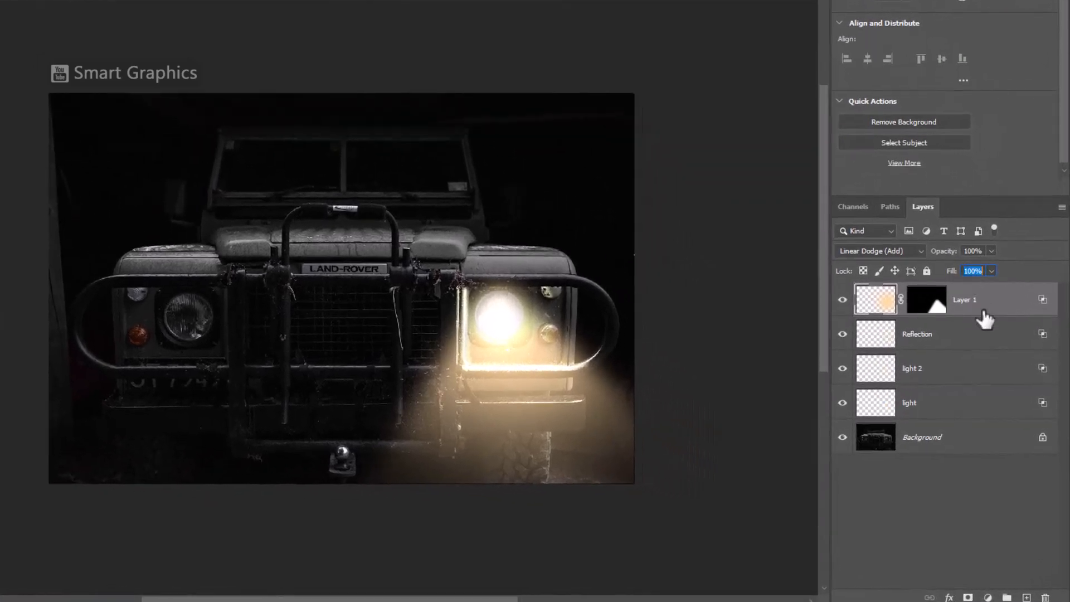
text(40)
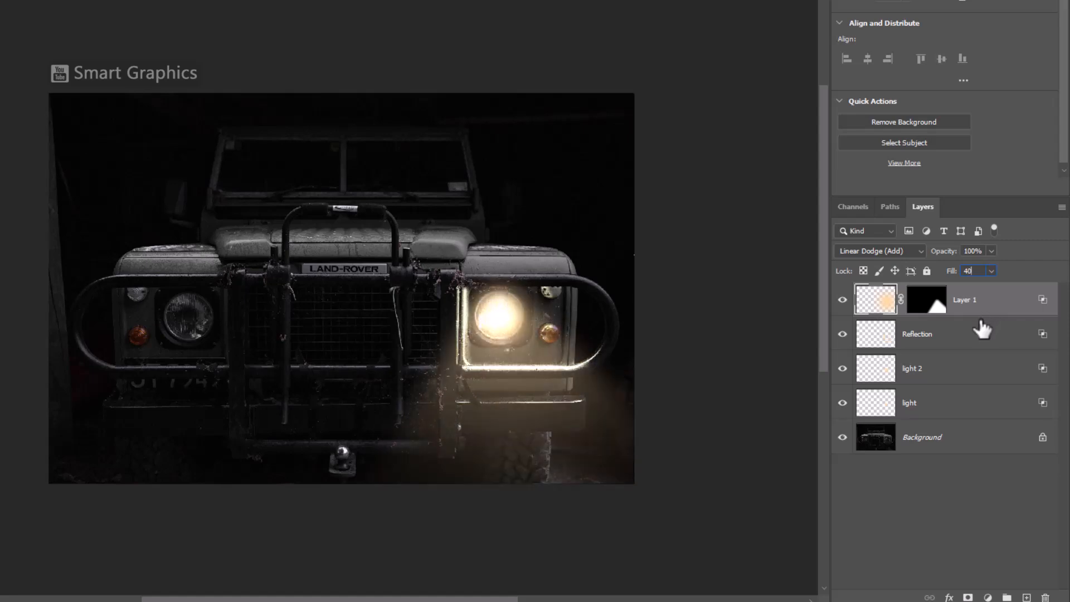
click(982, 329)
click(843, 301)
click(843, 302)
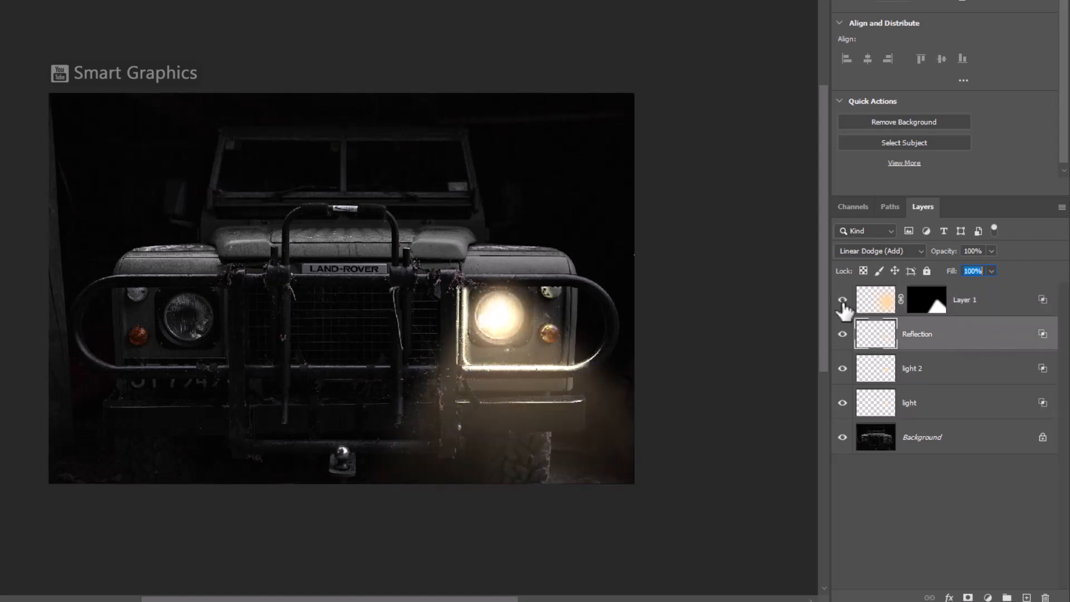
Step: Group the light, light 2, Reflection and Layer 1 layers together above the Background
click(941, 447)
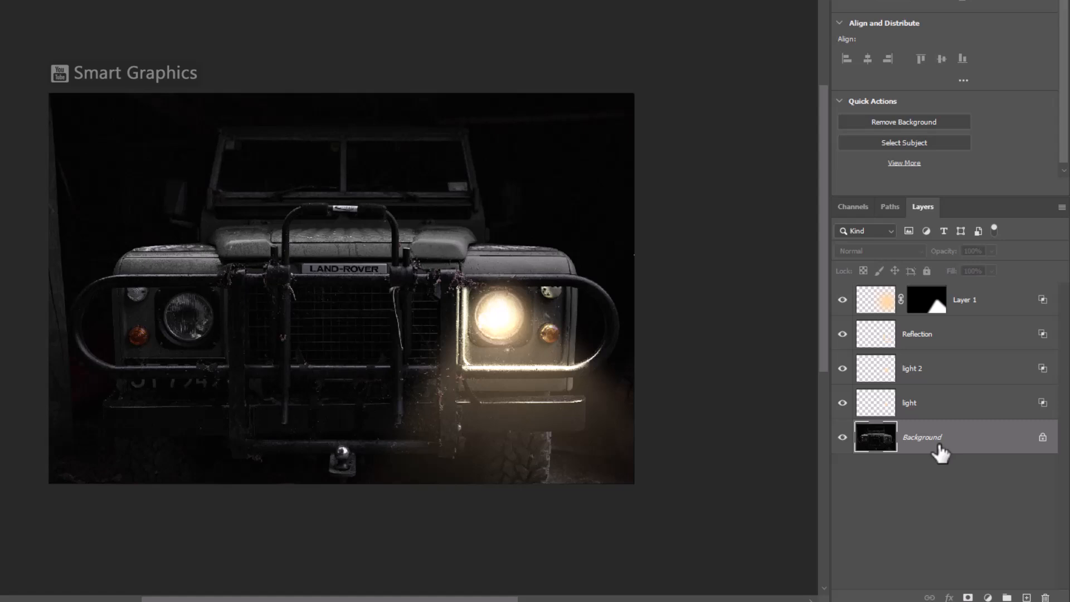
click(954, 411)
shift+click(1003, 305)
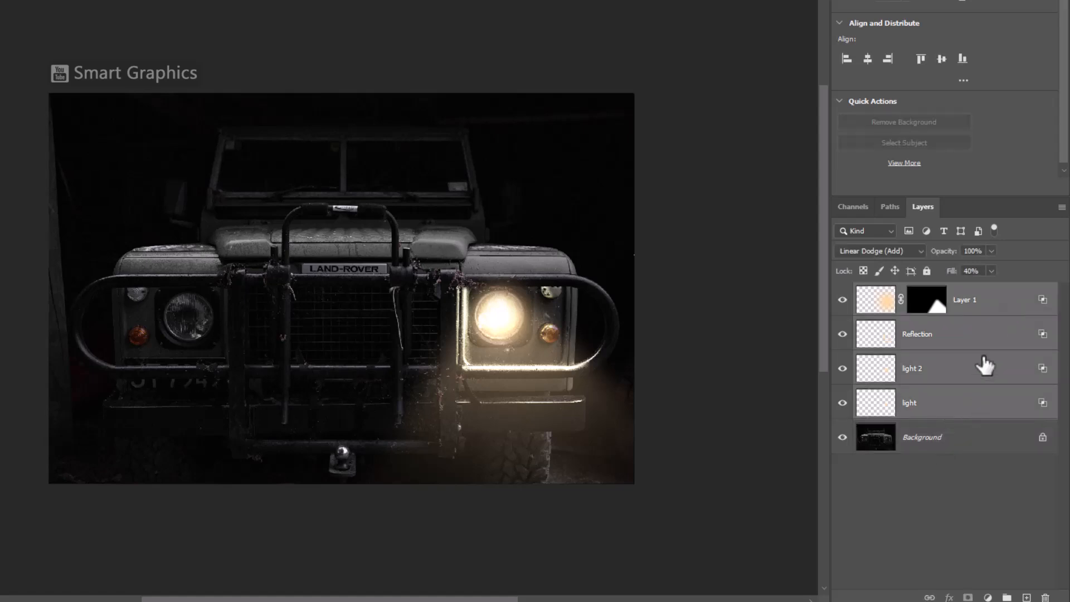
key(ctrl+g)
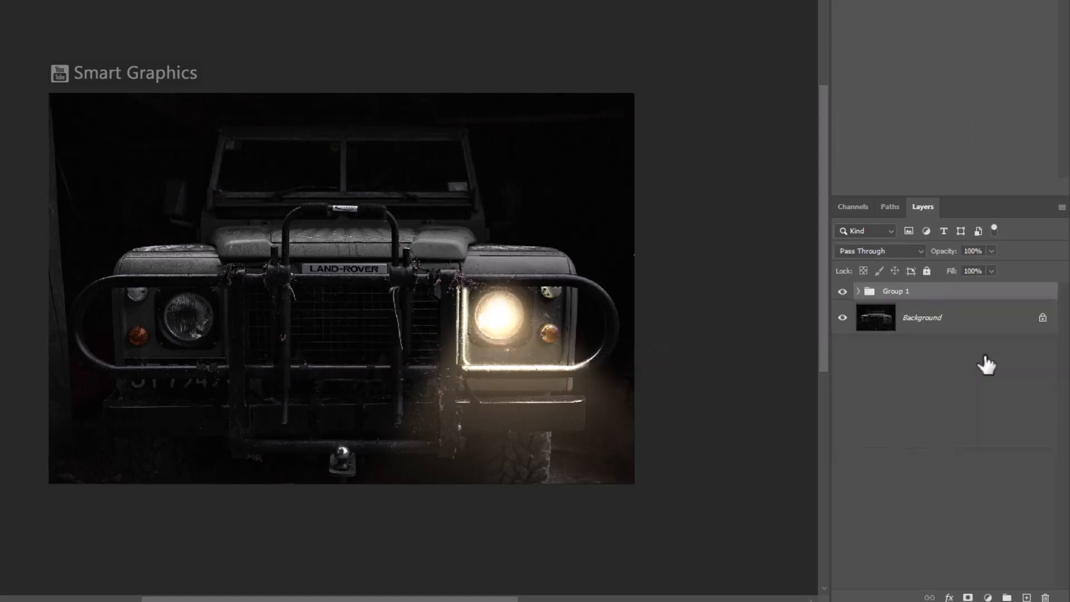
Step: Duplicate Group 1, flip the copy horizontally, and align it over the unlit headlight on the other side of the vehicle
key(ctrl+j)
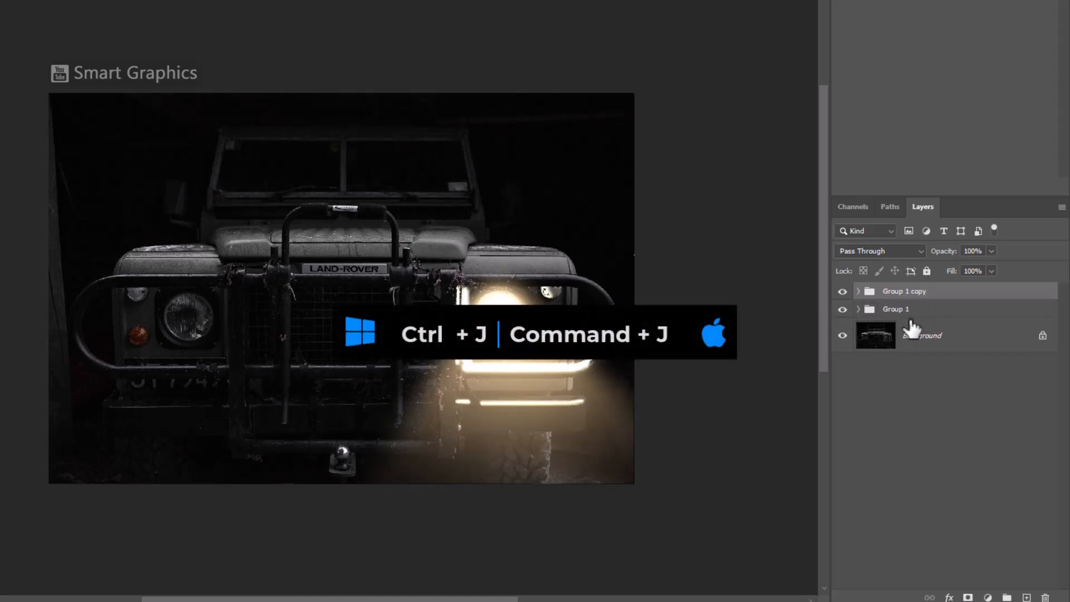
key(ctrl+t)
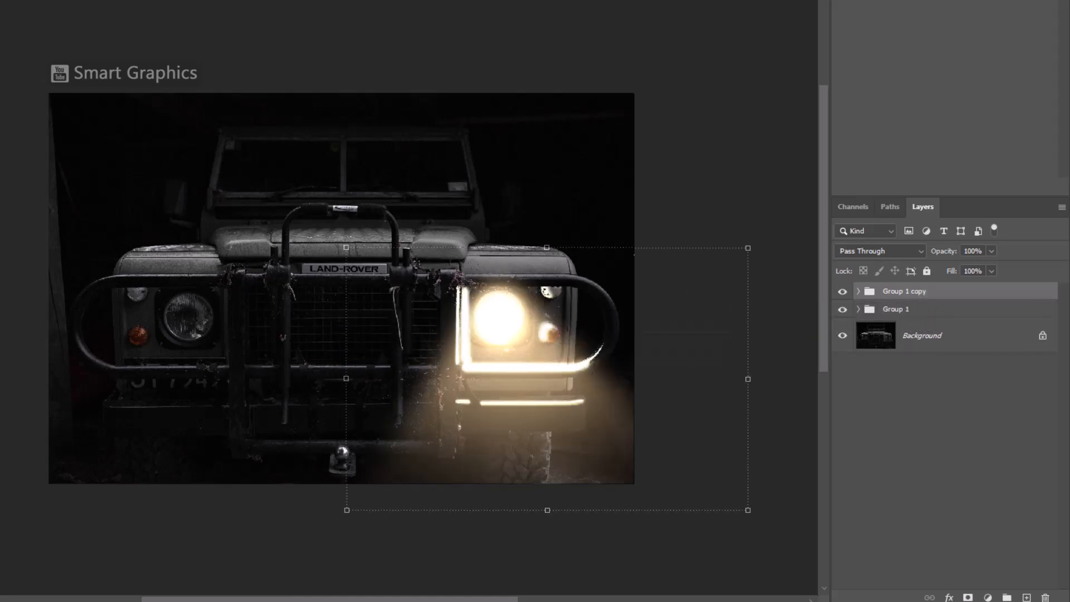
right_click(616, 335)
click(637, 316)
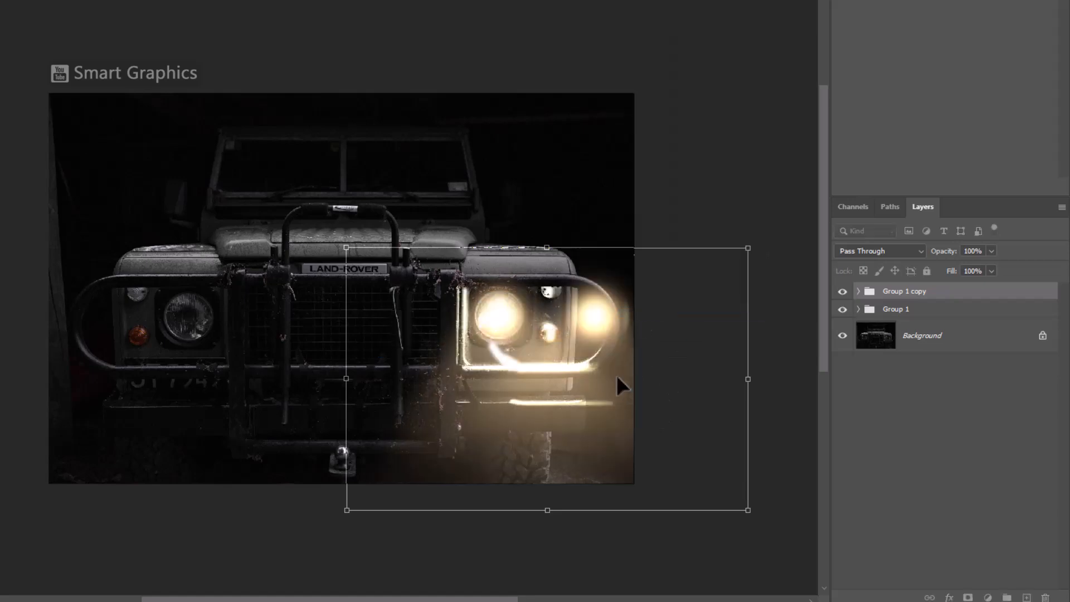
drag(616, 344, 218, 354)
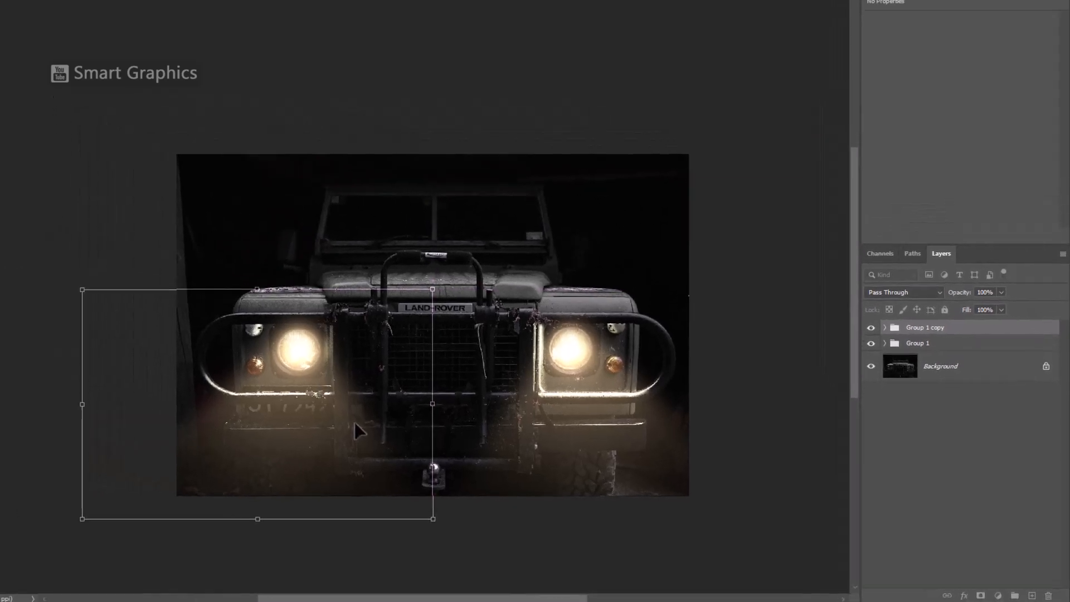
key(Left)
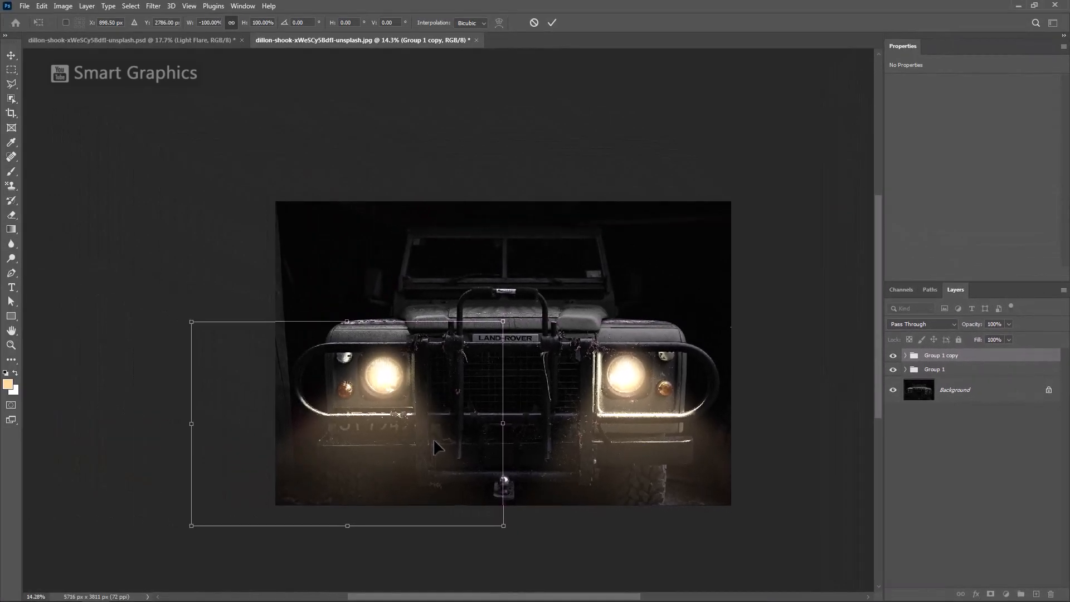
key(Return)
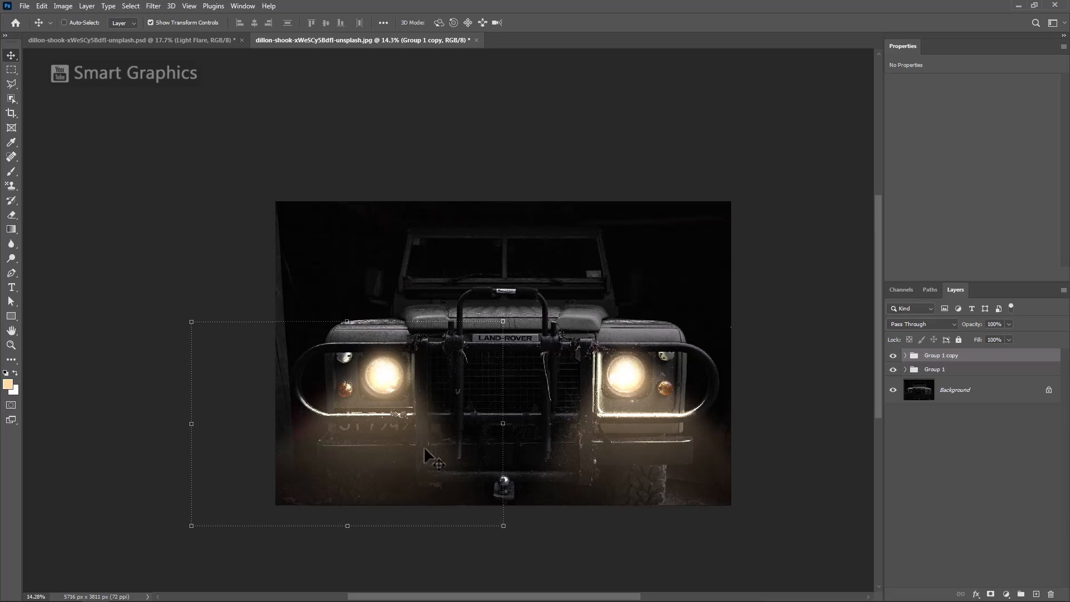
Step: Deselect the layers and compare the Background alone with the full image showing both headlight groups
click(967, 440)
scroll(703, 422, up, 4)
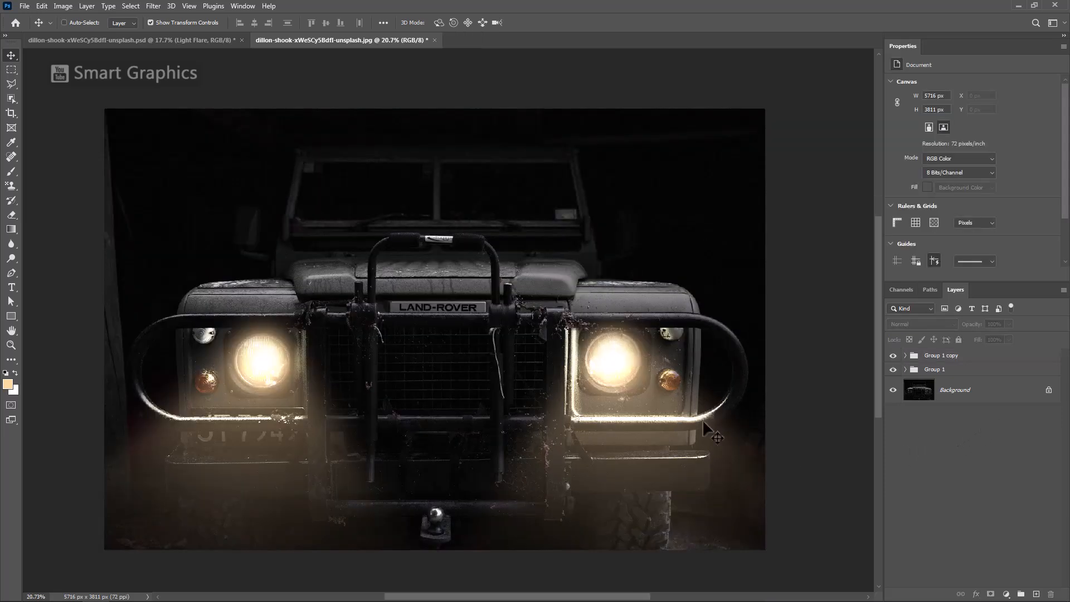
drag(677, 421, 687, 417)
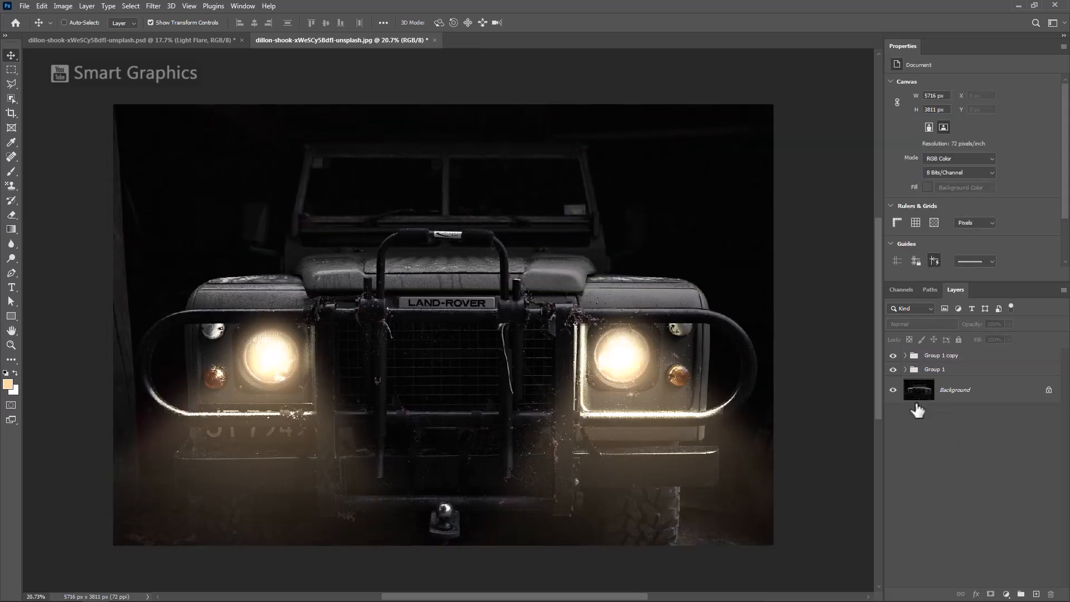
alt+click(893, 390)
alt+click(893, 392)
alt+click(893, 390)
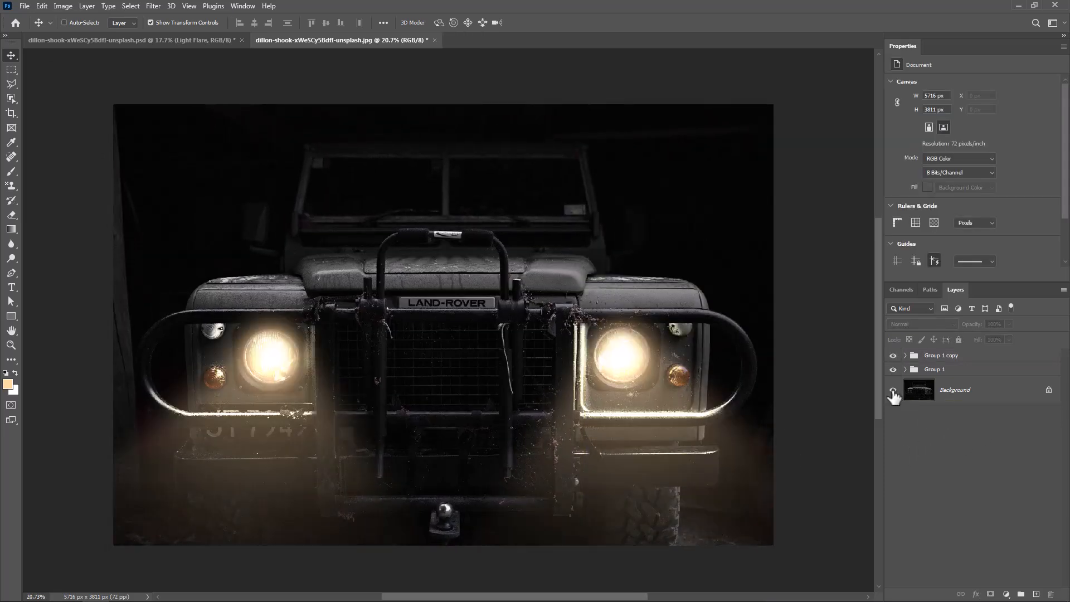